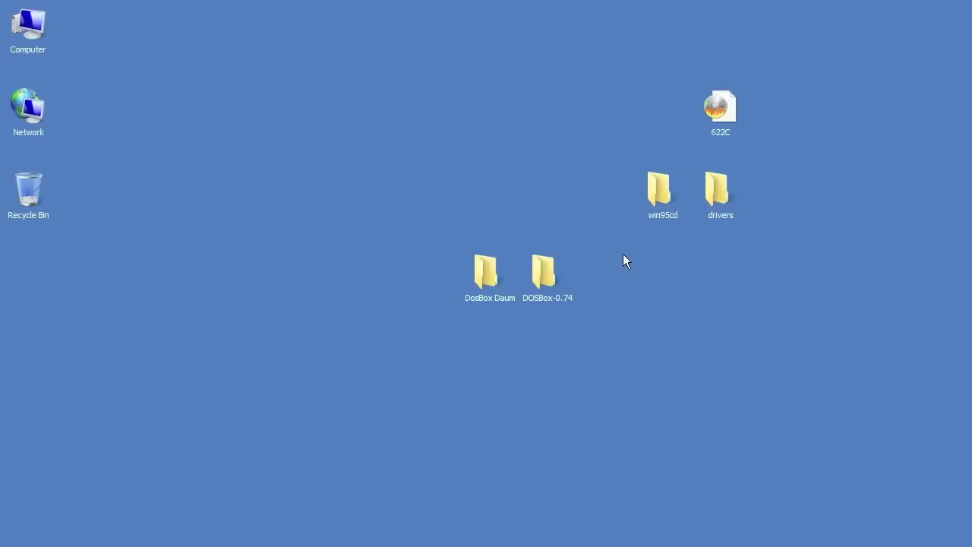
Step: Review the contents of the win95cd and drivers folders, closing each one after viewing
double_click(658, 199)
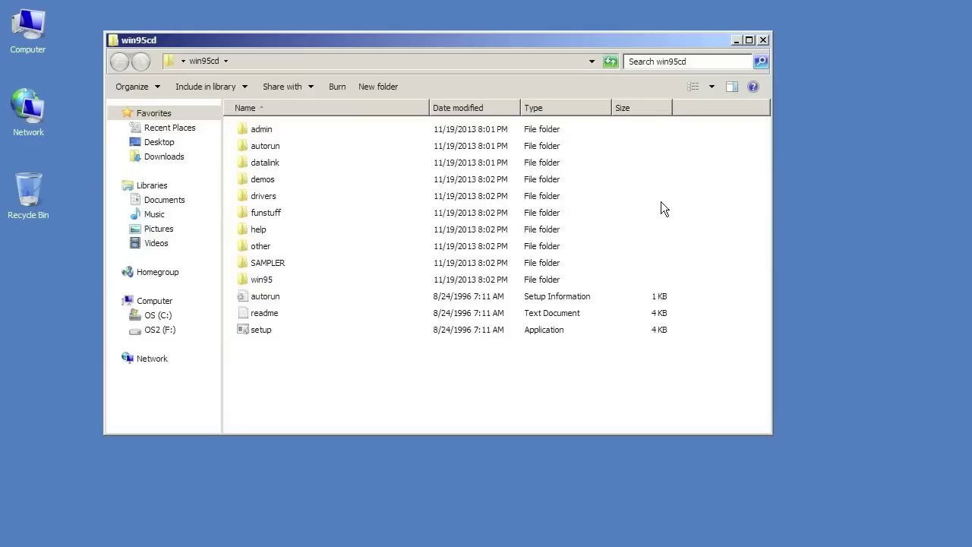
click(763, 41)
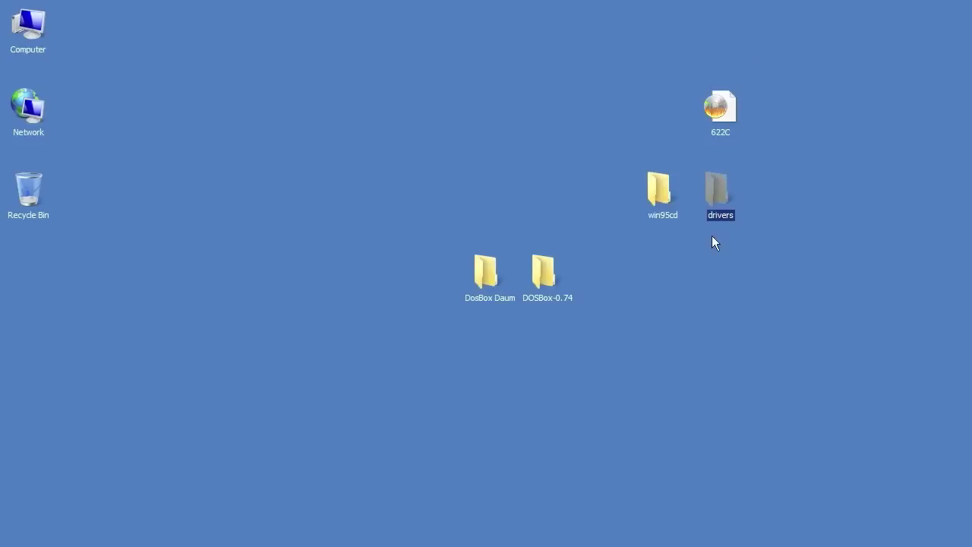
double_click(711, 199)
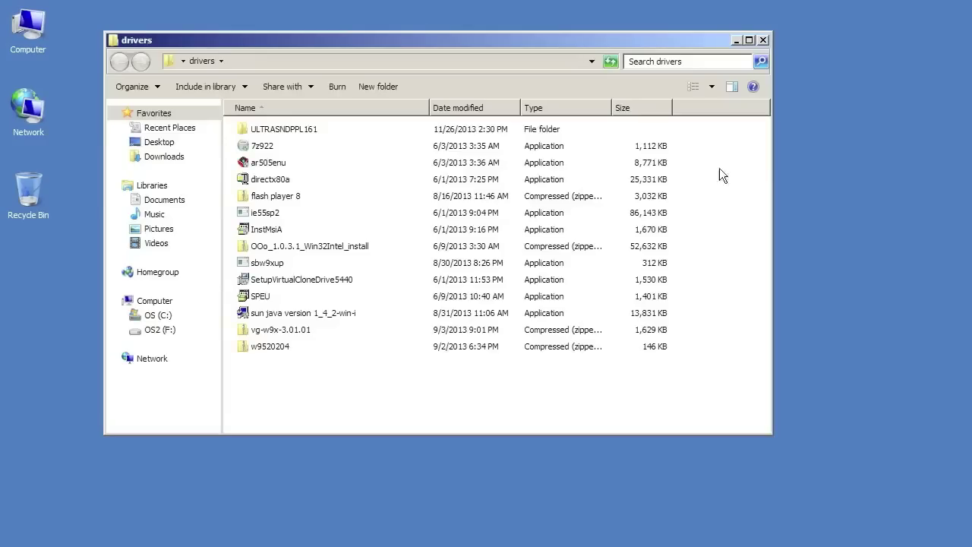
click(763, 41)
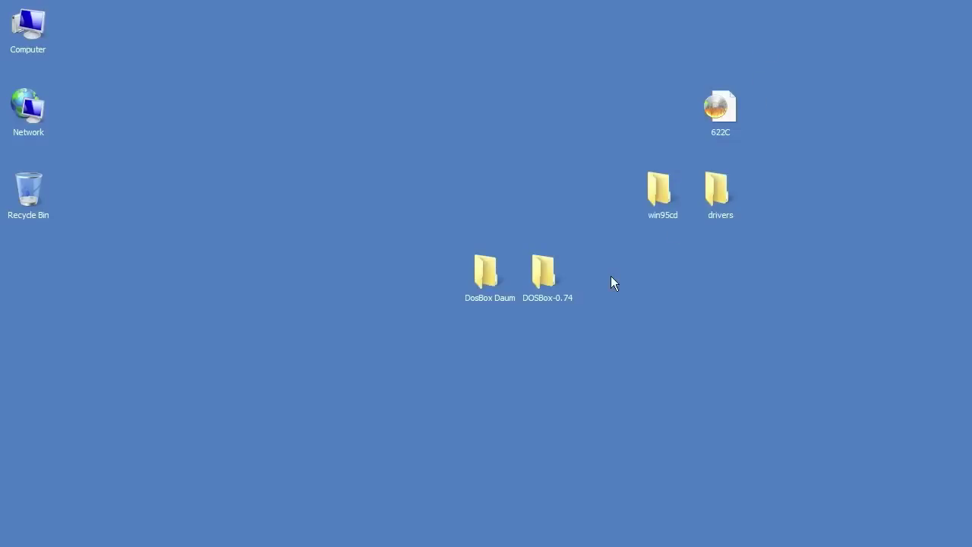
Step: Open the dosbox CONF file from the DosBox Daum folder and set output to openglnb
double_click(485, 282)
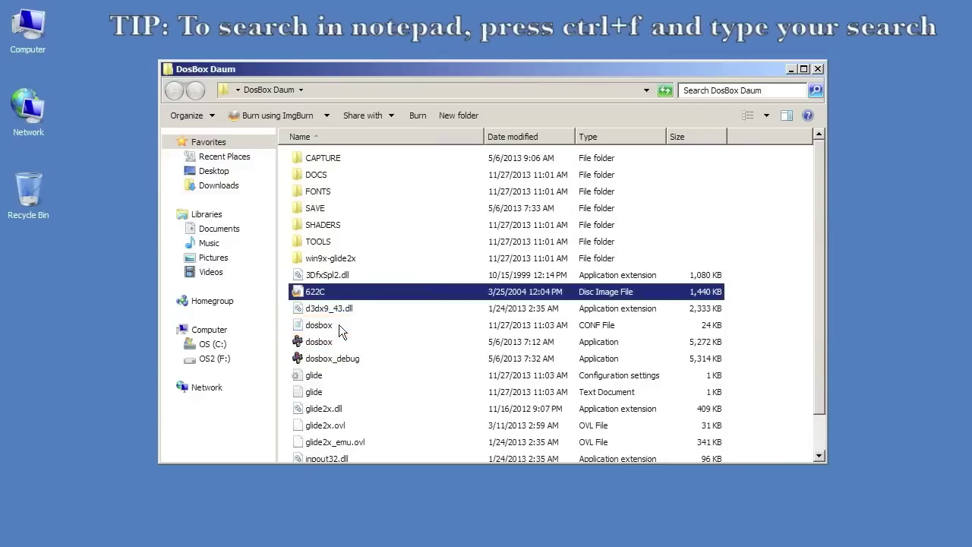
double_click(338, 324)
scroll(365, 424, down, 2)
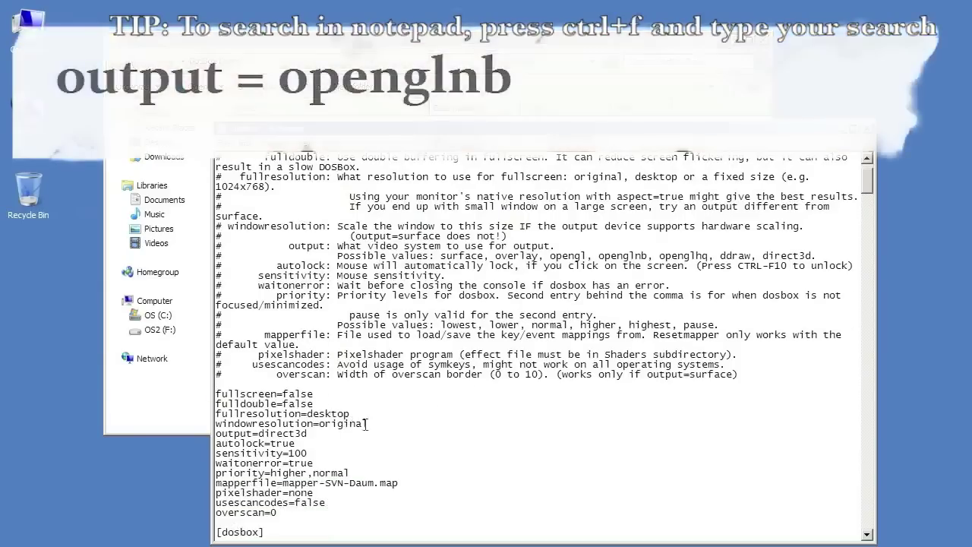
drag(319, 434, 270, 434)
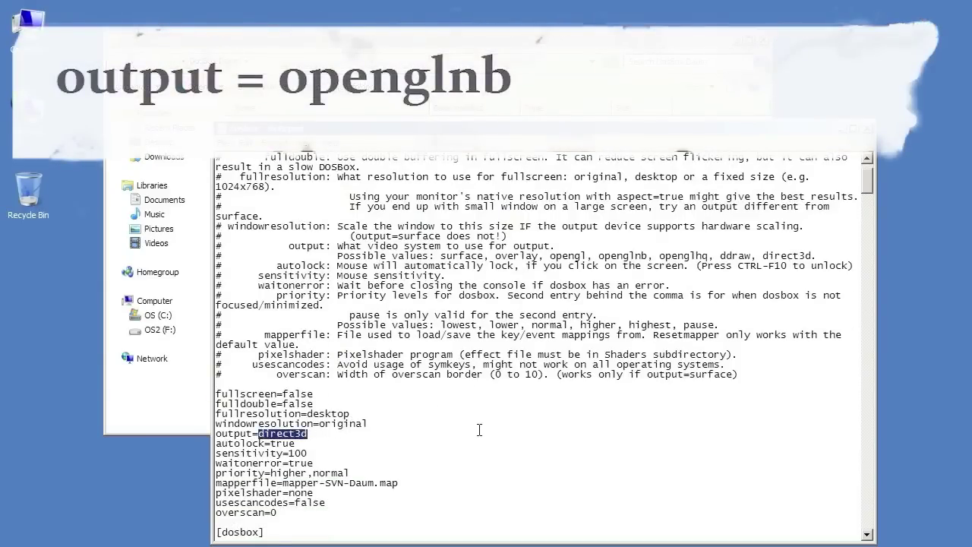
text(openglnb)
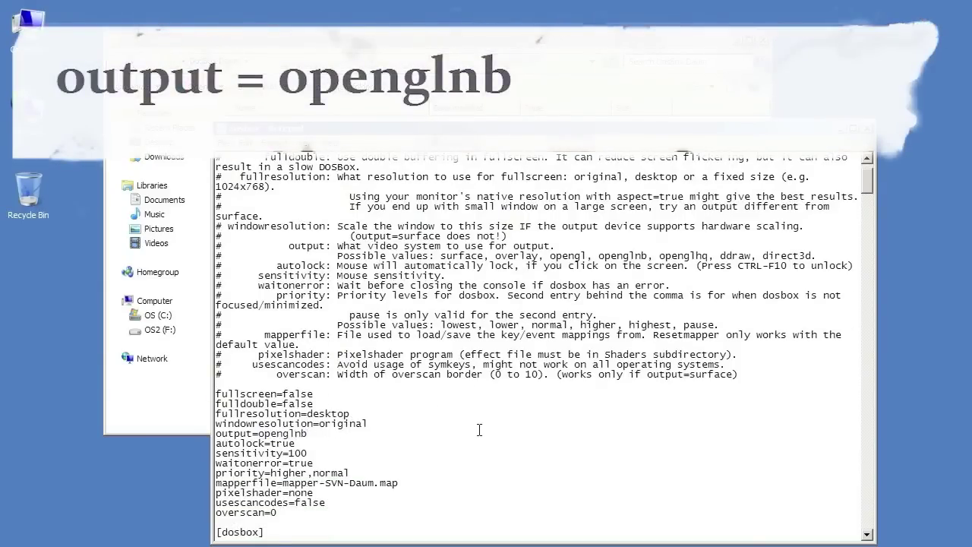
Step: Set vmemsize to 4 and memsize to 512, and configure the CPU with core=dynamic, cputype=pentium and cycles=max
scroll(474, 420, down, 20)
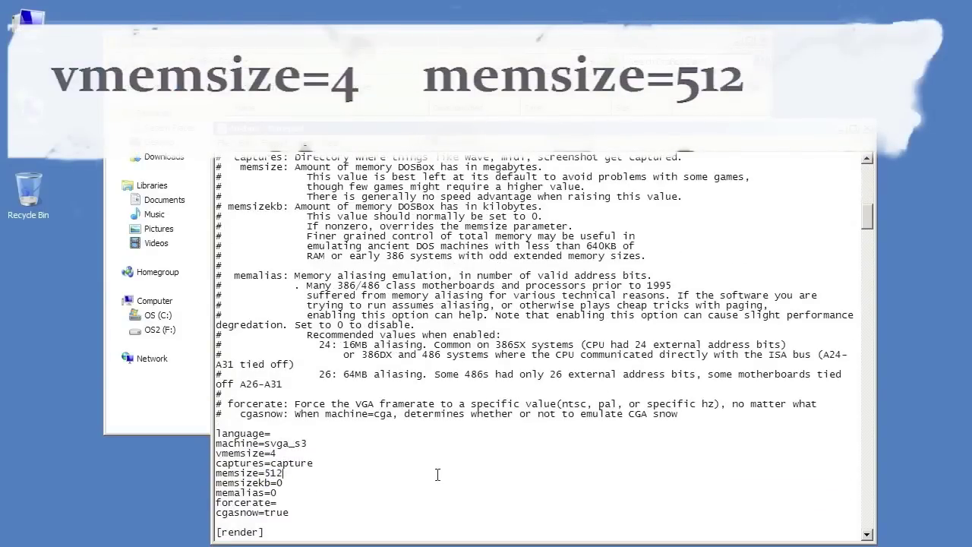
scroll(437, 474, down, 10)
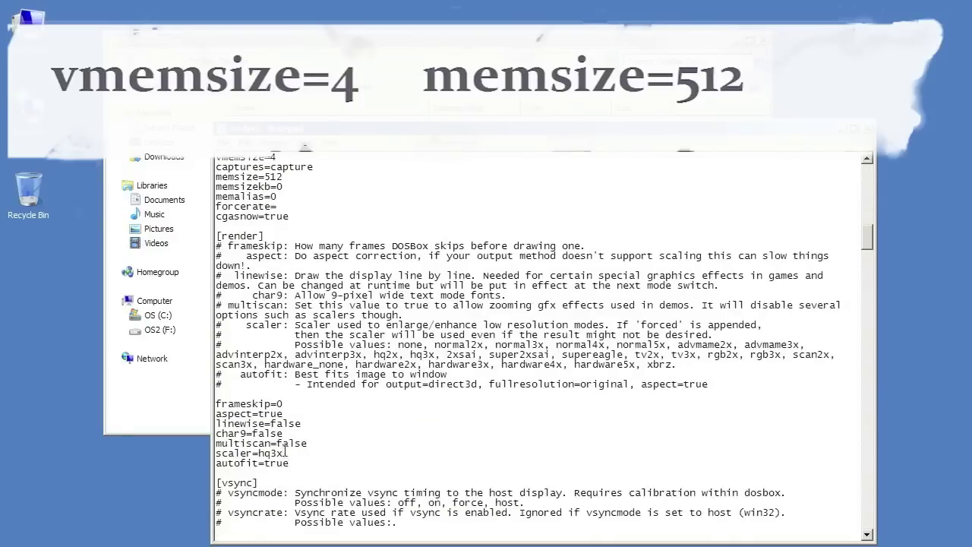
scroll(301, 433, down, 10)
click(291, 412)
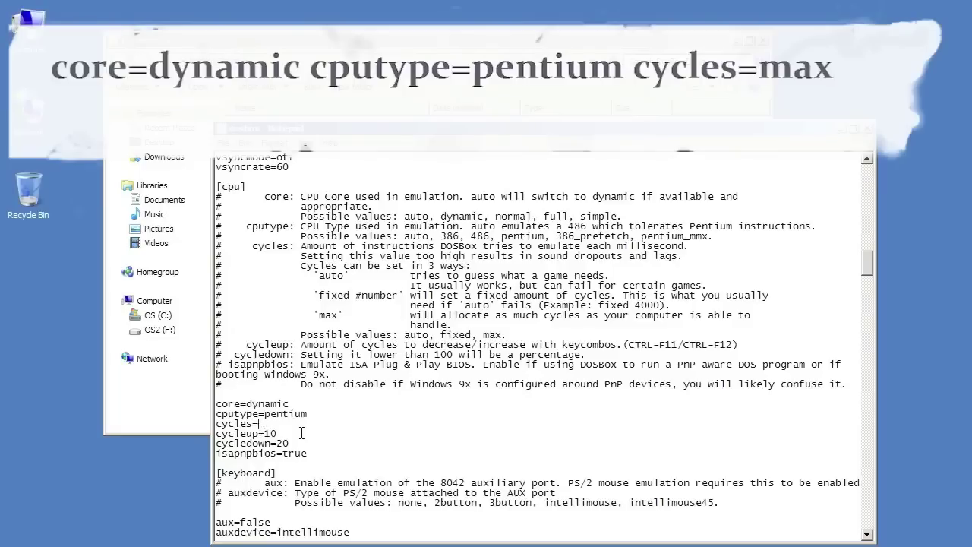
Step: Set voodoo to opengl in the [pci] section and gus to true in the [gus] section
scroll(352, 442, down, 5)
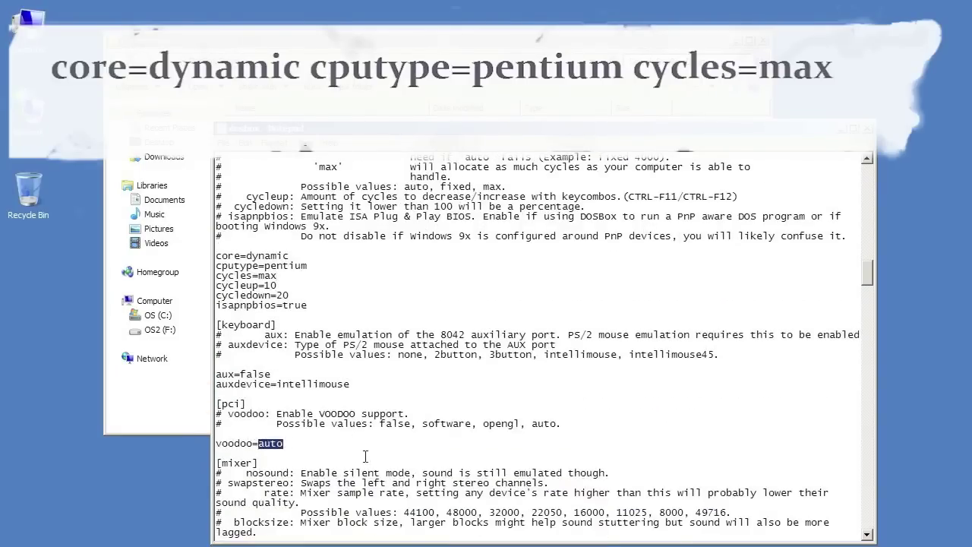
scroll(365, 455, down, 6)
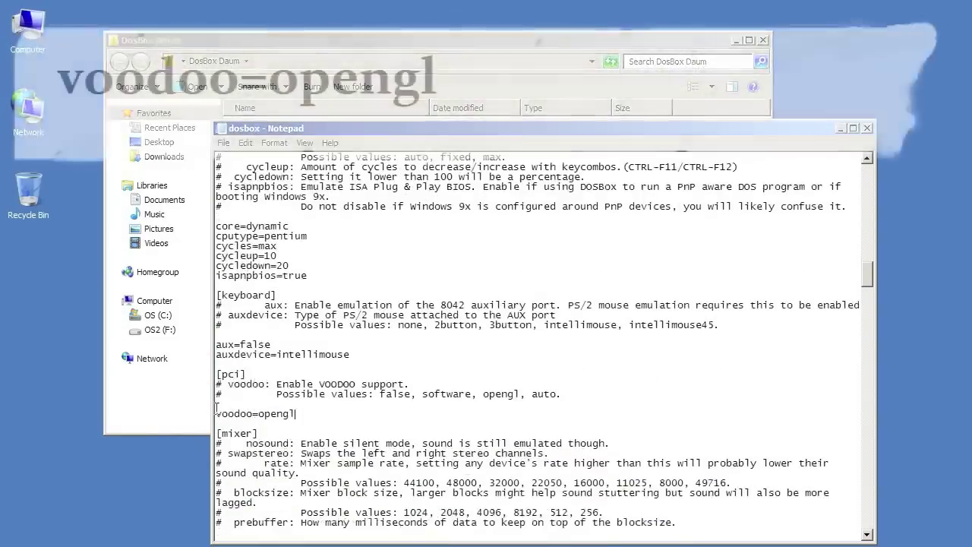
scroll(334, 404, down, 20)
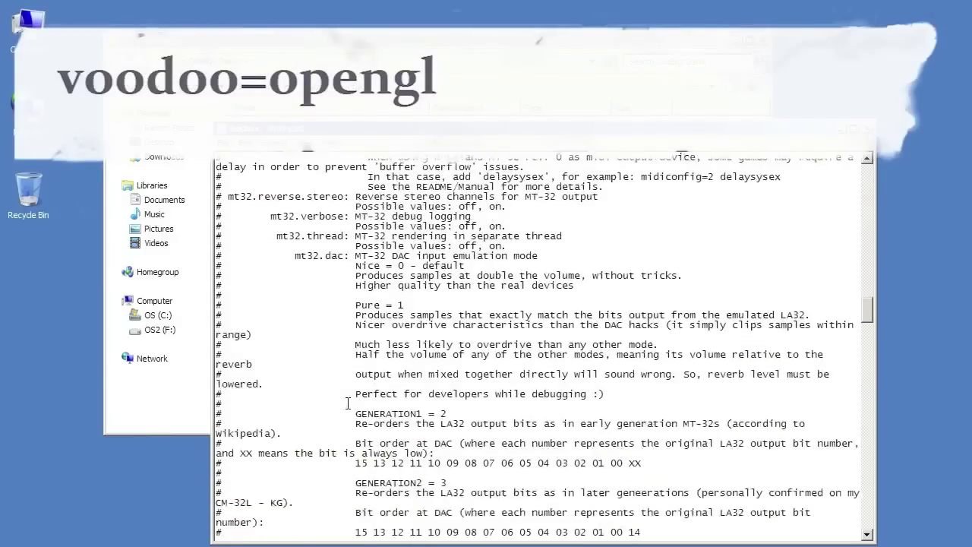
scroll(346, 403, down, 5)
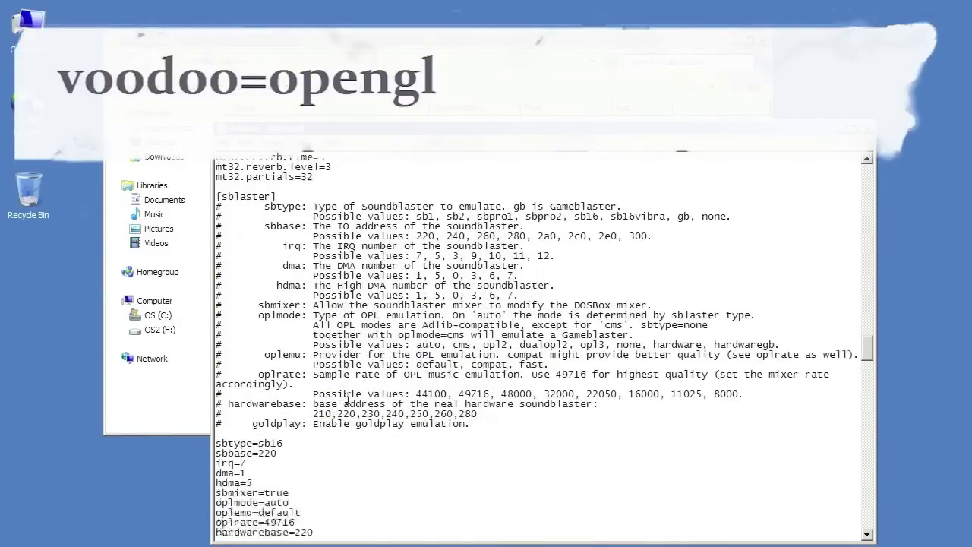
scroll(348, 397, down, 11)
drag(275, 385, 240, 384)
text(true)
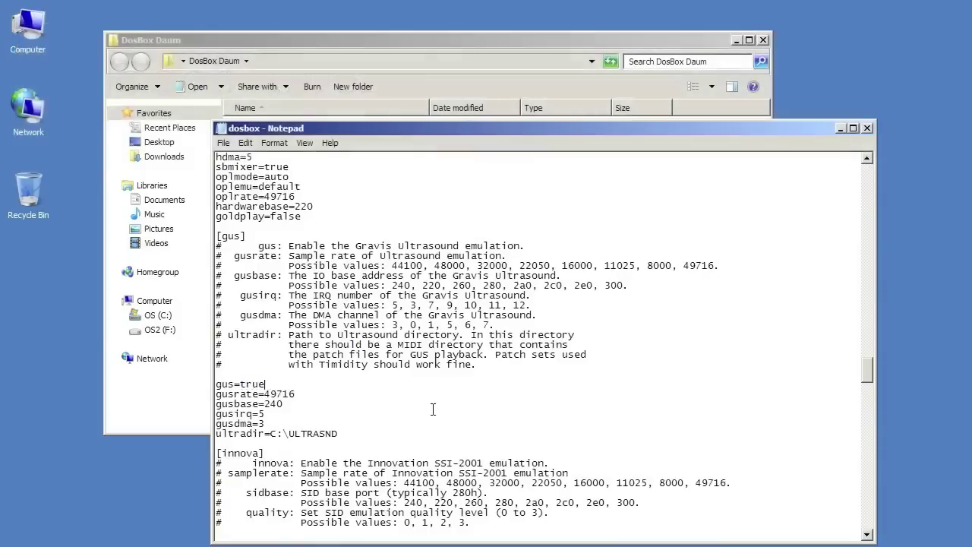
Step: Set glide to emu in the [glide] section of the configuration file
scroll(402, 335, down, 17)
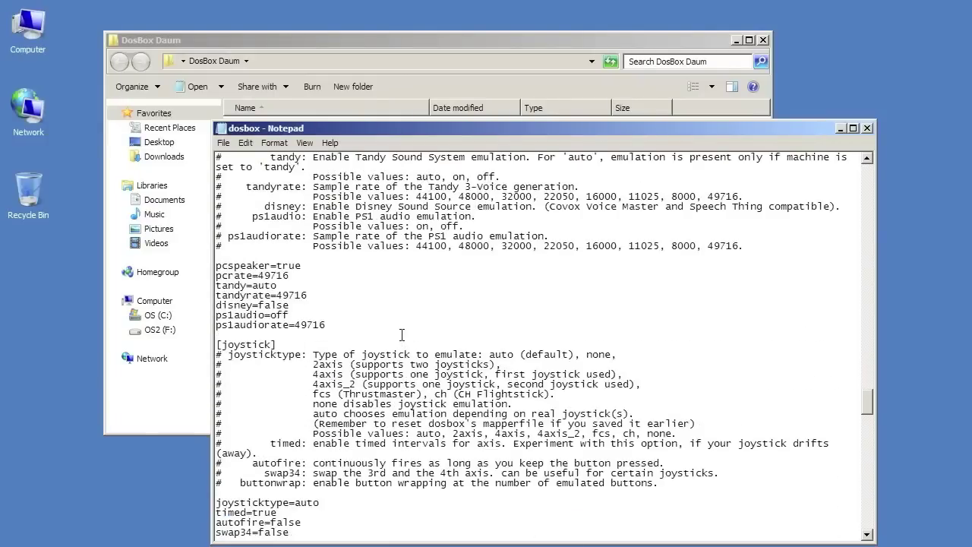
scroll(402, 334, down, 10)
scroll(381, 343, down, 6)
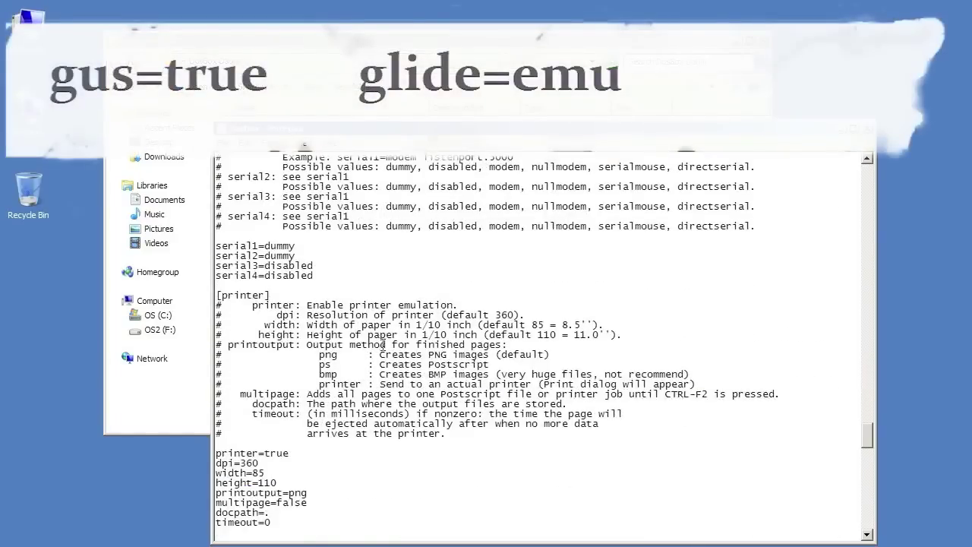
scroll(383, 344, down, 20)
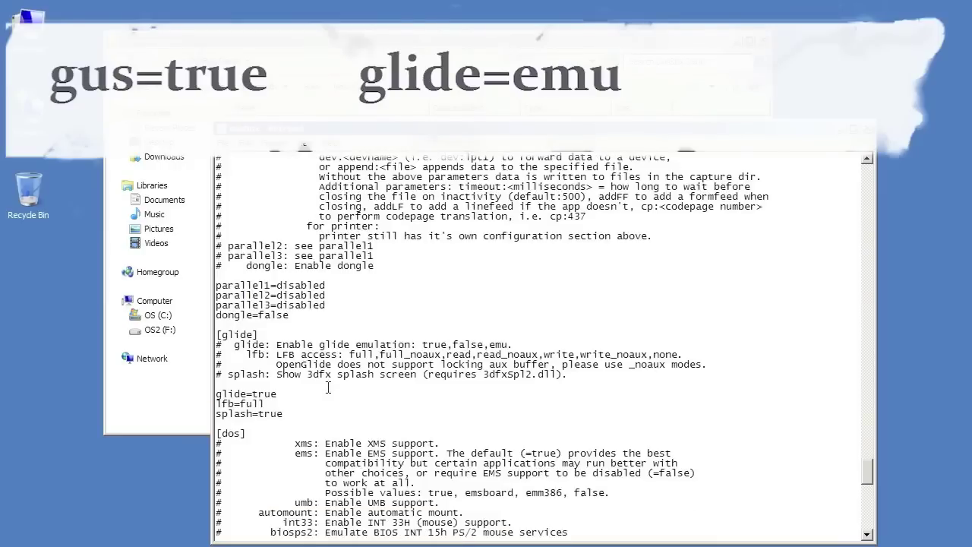
drag(278, 393, 252, 392)
text(emu)
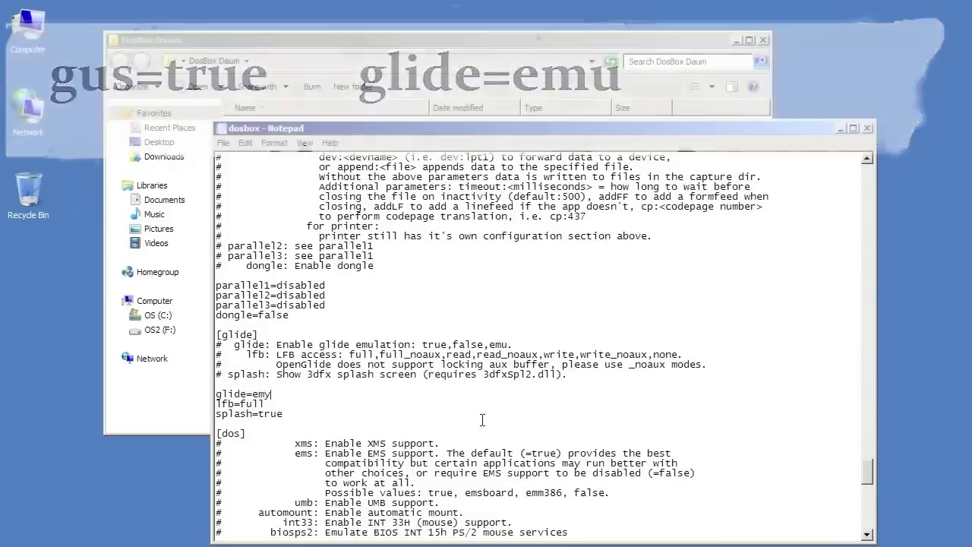
Step: Save the edited dosbox configuration file and close it
scroll(501, 433, down, 7)
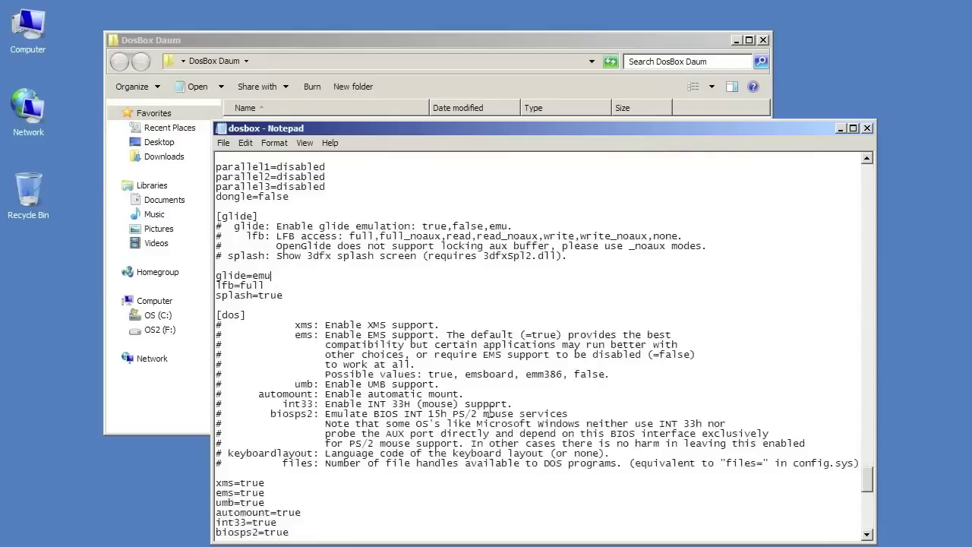
scroll(525, 452, down, 15)
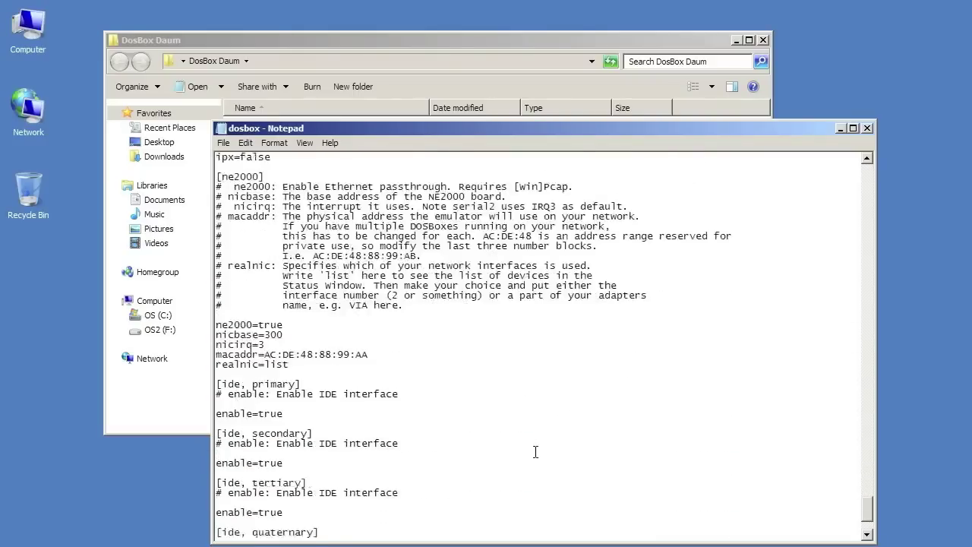
click(223, 143)
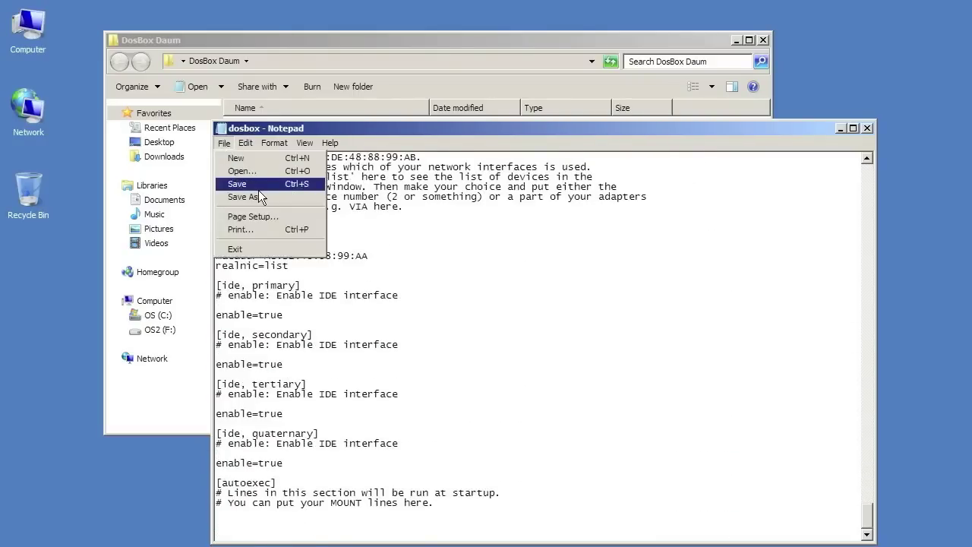
click(256, 183)
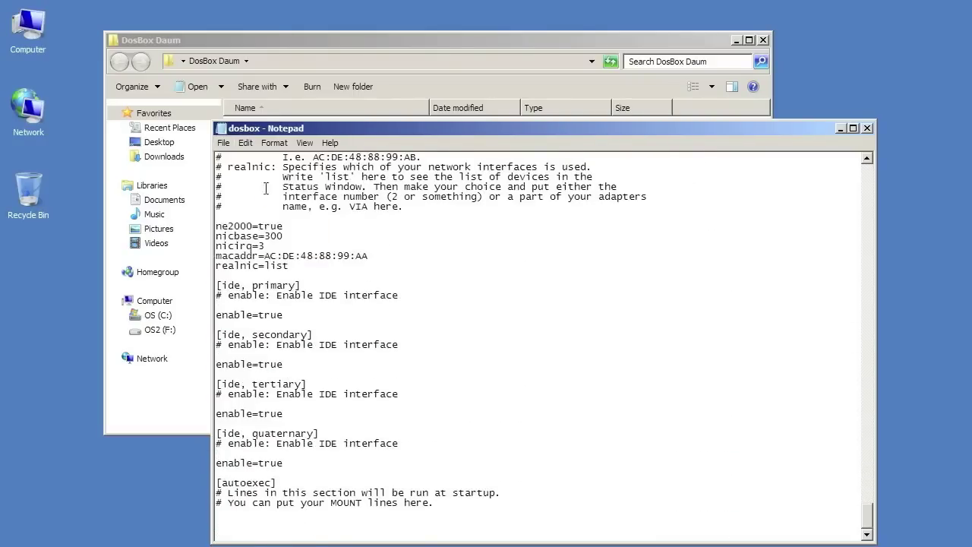
click(867, 128)
Step: Launch the dosbox application, create a hard disk image with "imgmake windows95.img -t hd -size 1024 -nofs", and close DOSBox
click(288, 297)
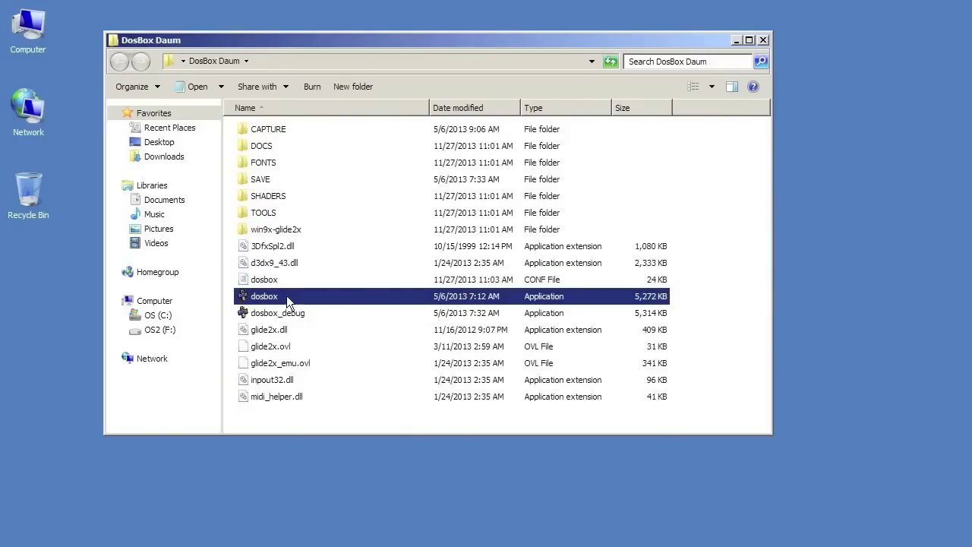
double_click(286, 295)
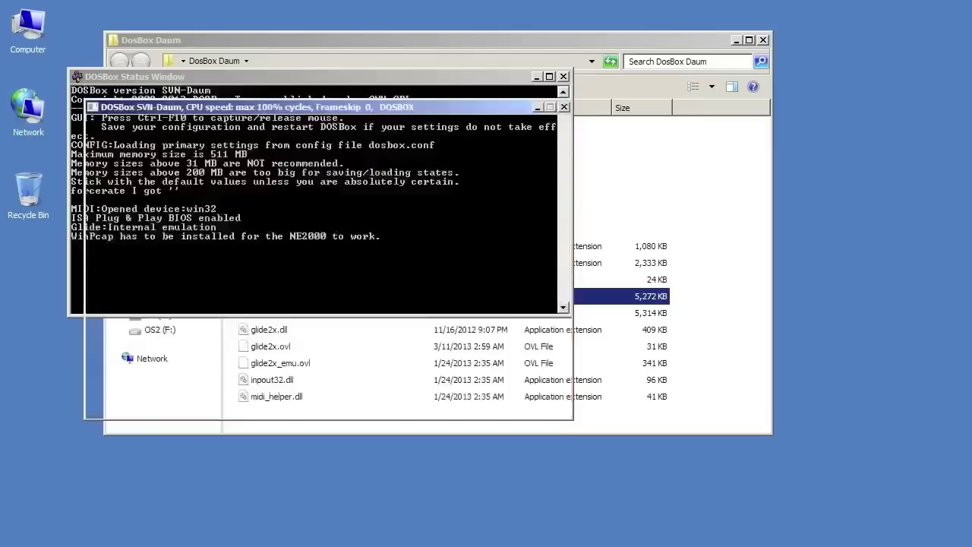
text(imgmake windo)
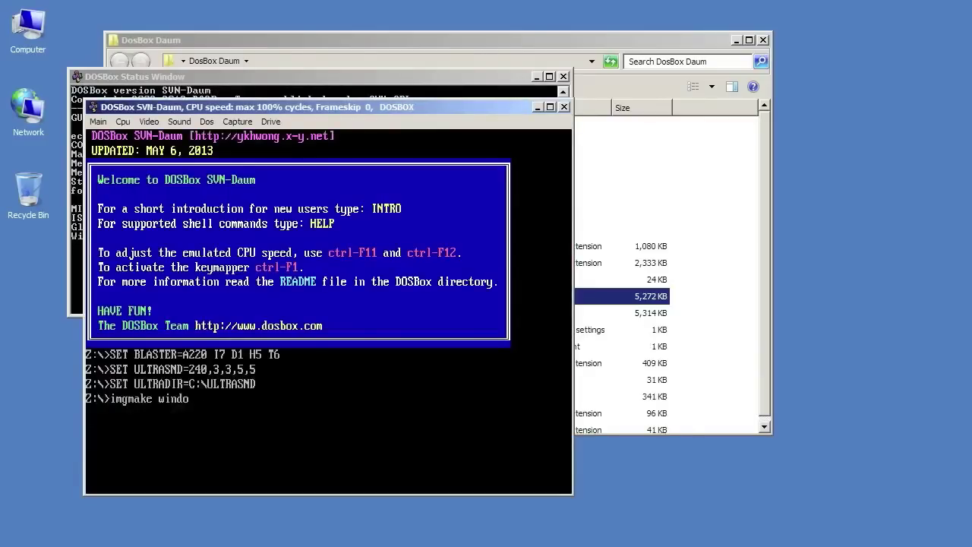
text(ws95.img -t hd -size 1024)
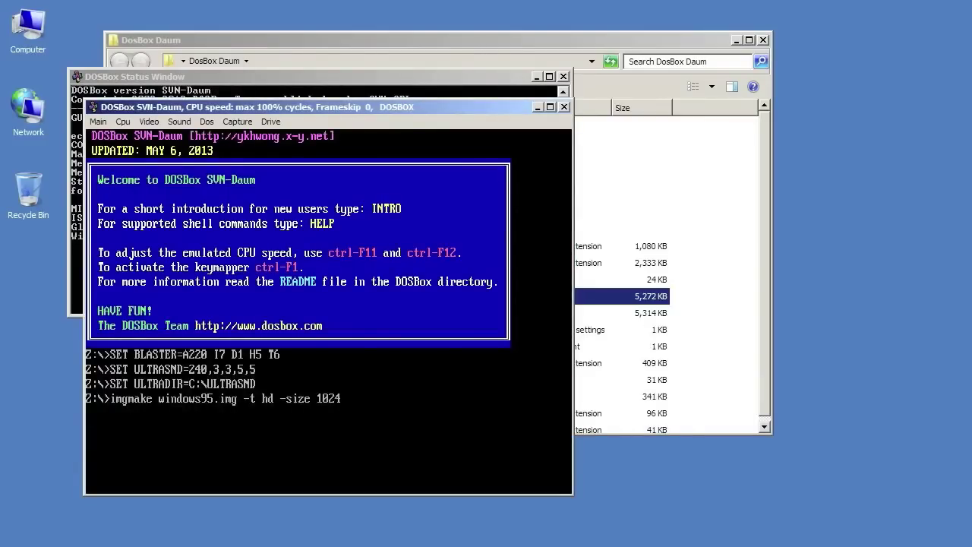
text( -nofs)
key(Return)
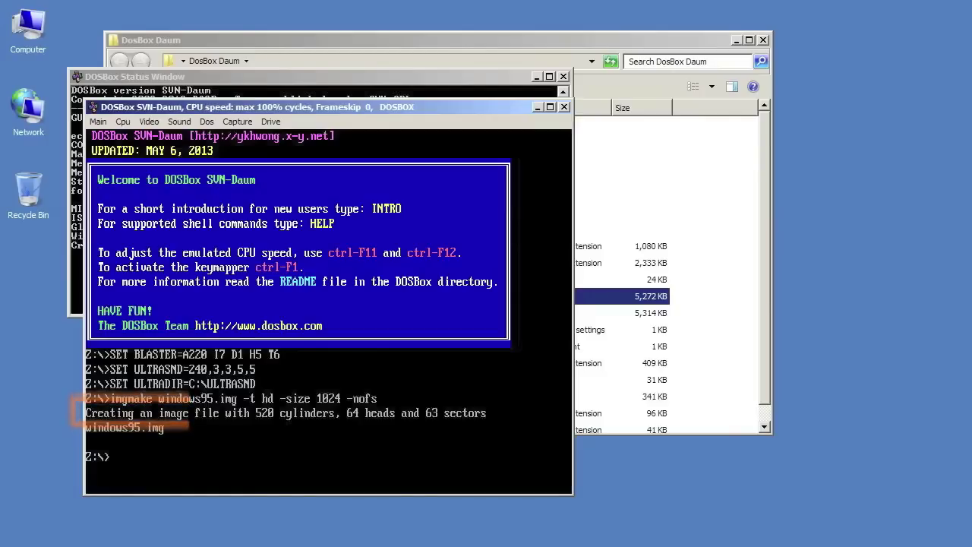
click(564, 106)
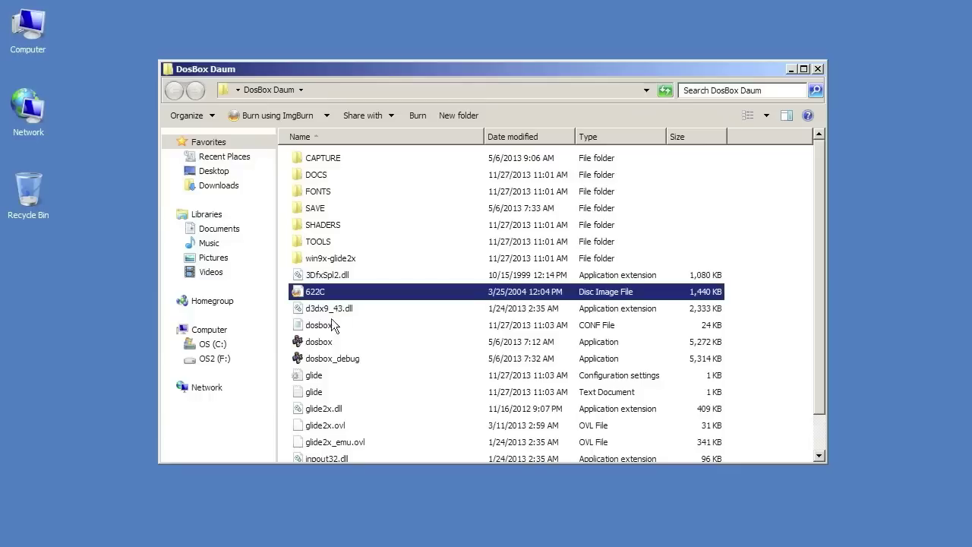
Step: Reopen the dosbox CONF file and add "imgmount 0 622c.img -t floppy -fs none" at the end of the [autoexec] section
double_click(332, 325)
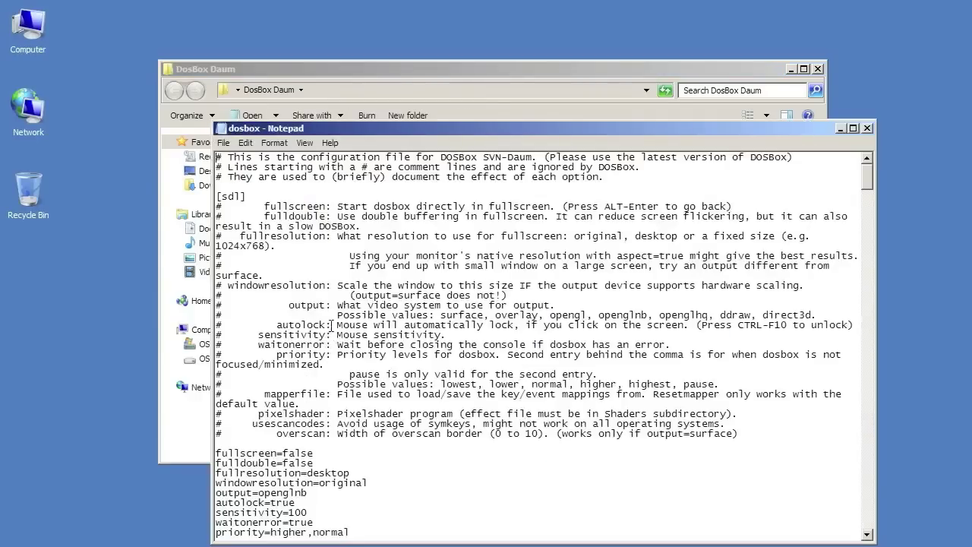
scroll(681, 349, down, 4)
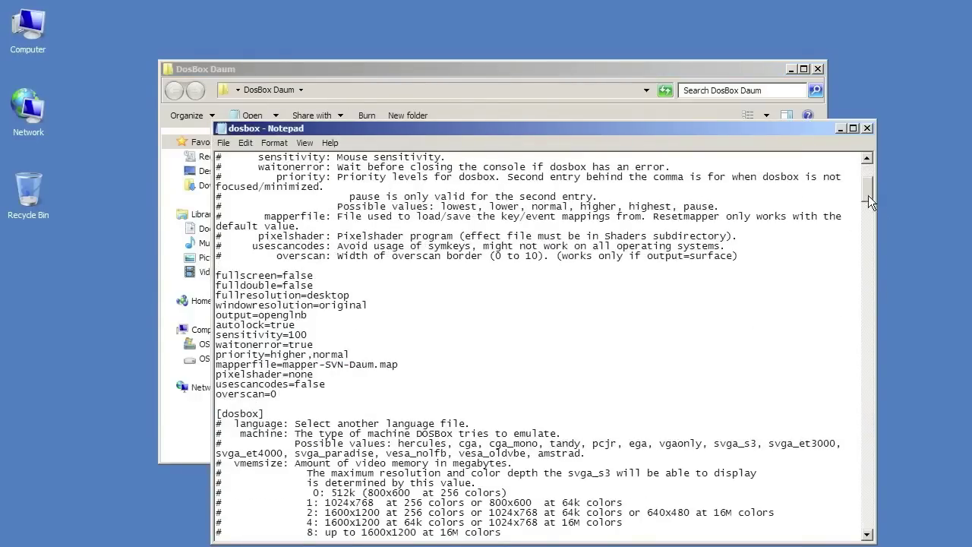
drag(868, 195, 859, 542)
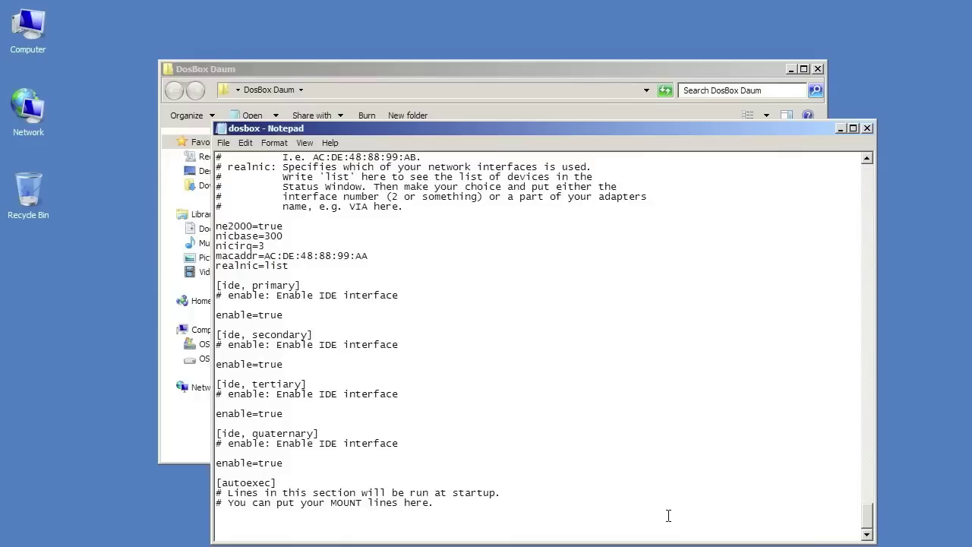
text(imgmou)
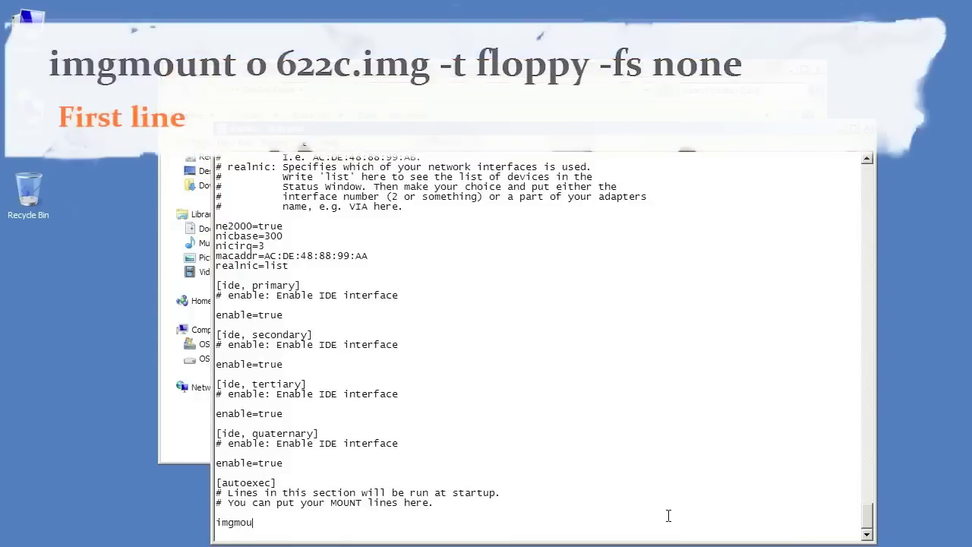
text(nt 0 622c.img -t floppy -fs none)
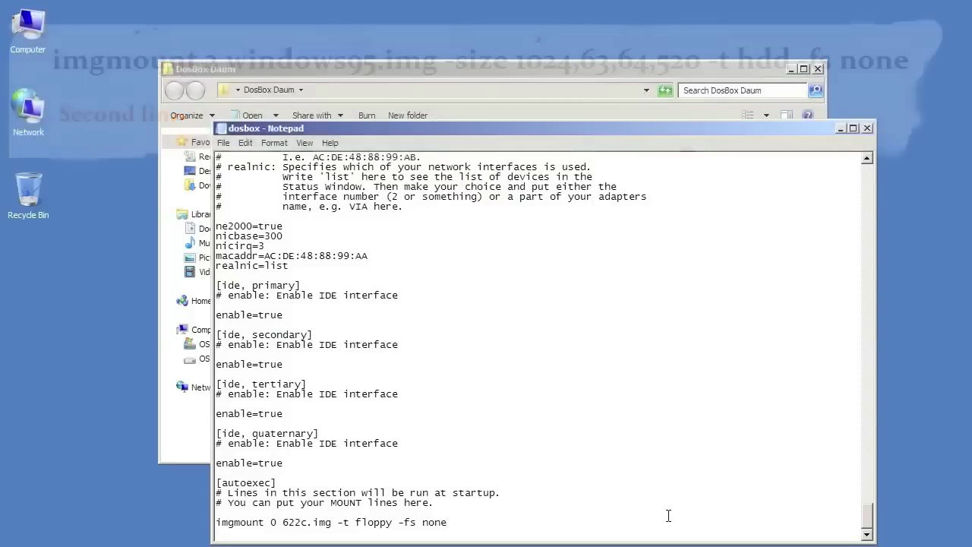
Step: Add the line "imgmount 2 windows95.img -size 512,63,64,520 -t hdd -fs none" to the end of [autoexec], then save and close the file
key(Return)
text(imgmoun)
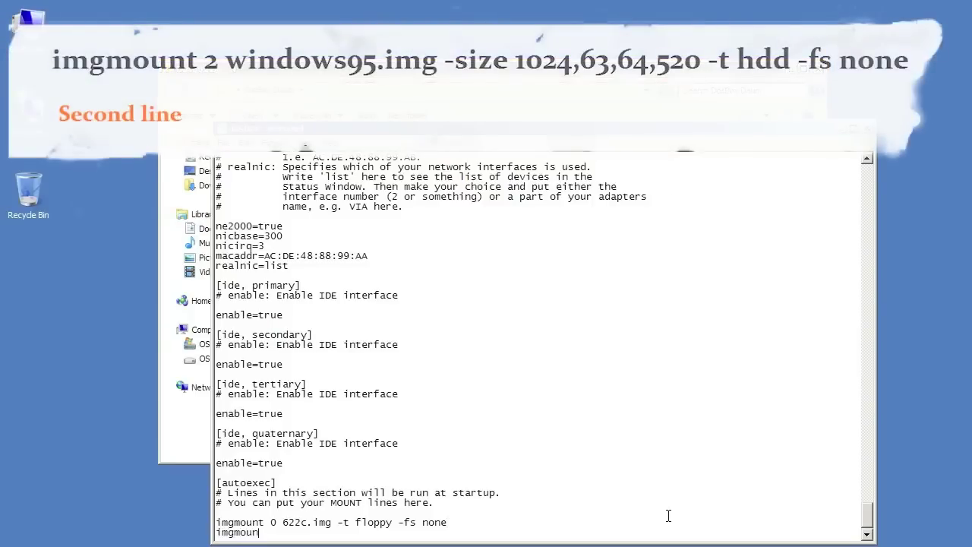
text(t 2 windows95.img -size 512)
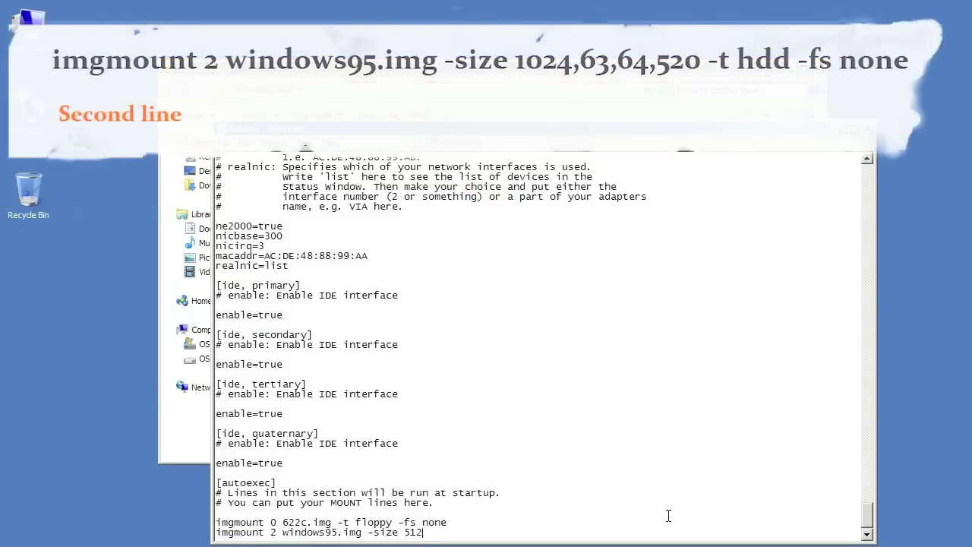
text(,63,64,520 -t hdd -fs none)
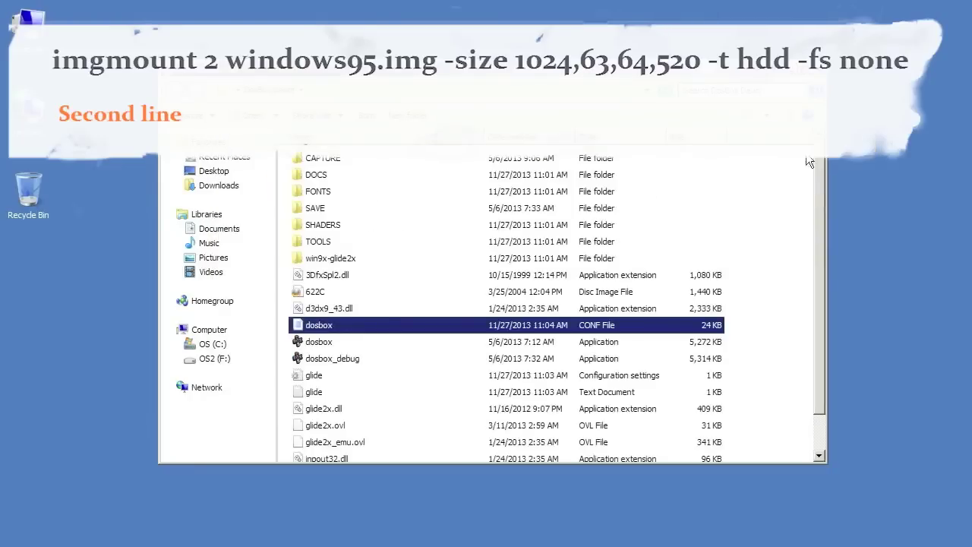
Step: Launch the dosbox application and boot from the mounted floppy image with "boot -l a"
double_click(349, 337)
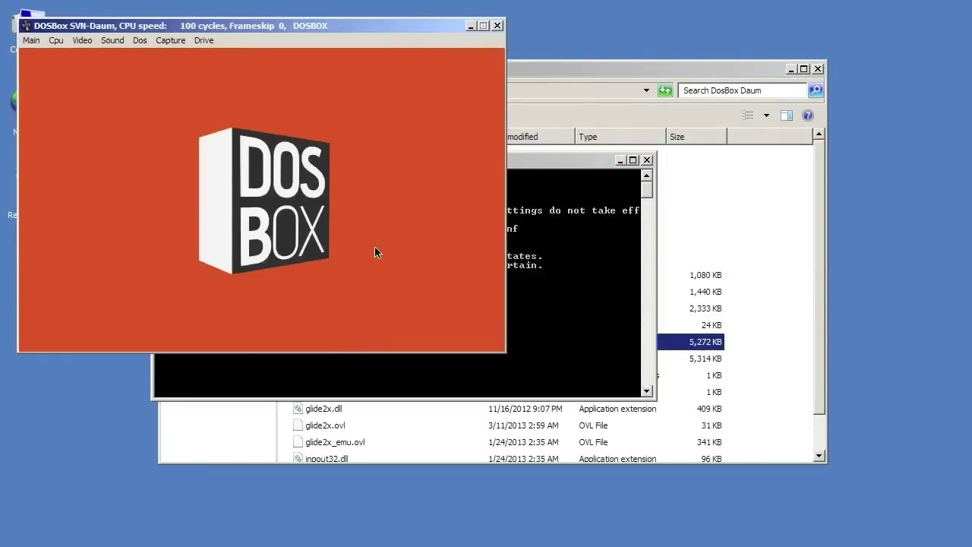
text(boot)
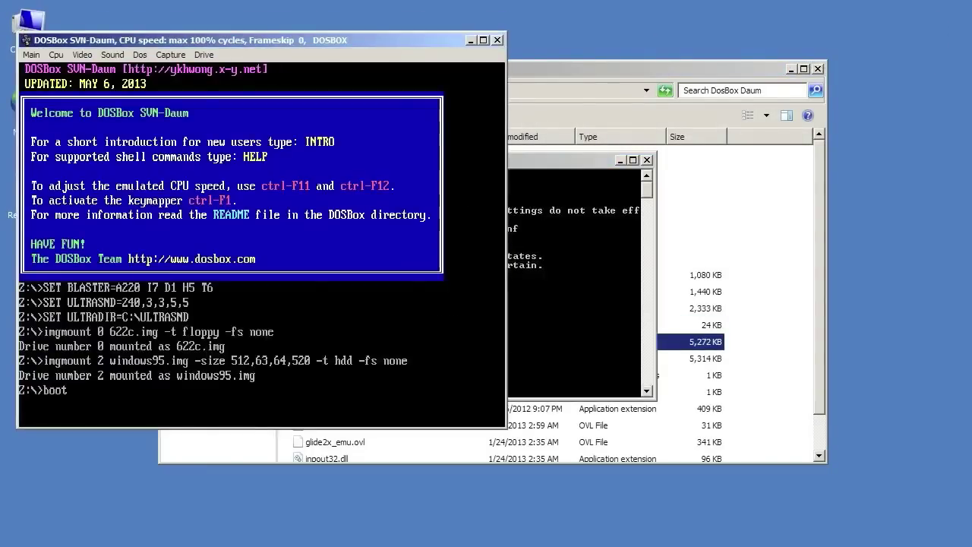
text( -l a)
key(Return)
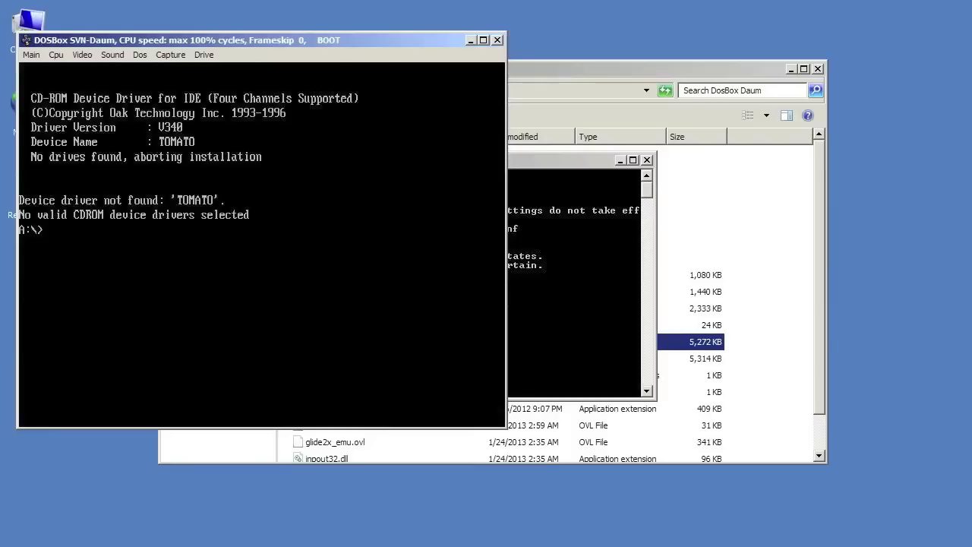
Step: Run fdisk to create an active primary DOS partition using the maximum available size, and restart the system
text(fdisk)
key(Return)
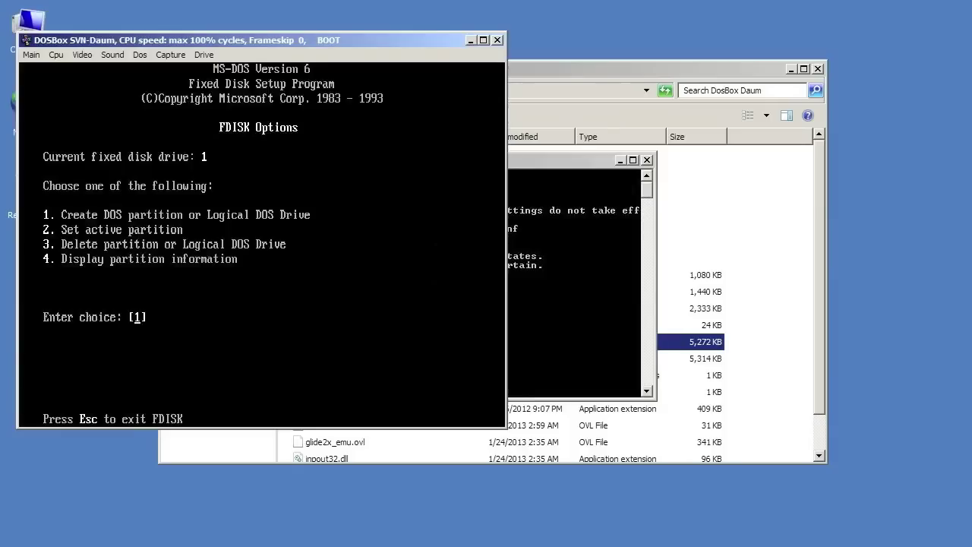
key(Return)
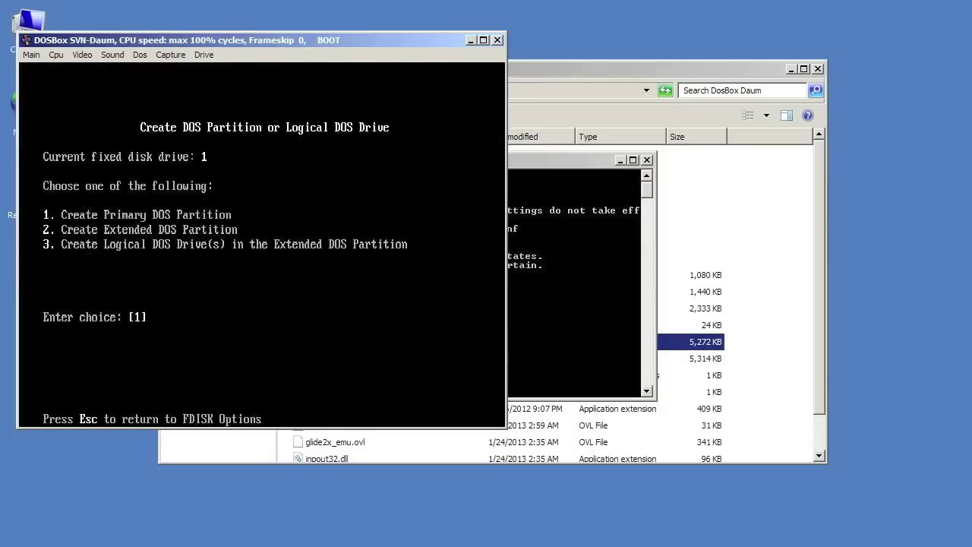
key(Return)
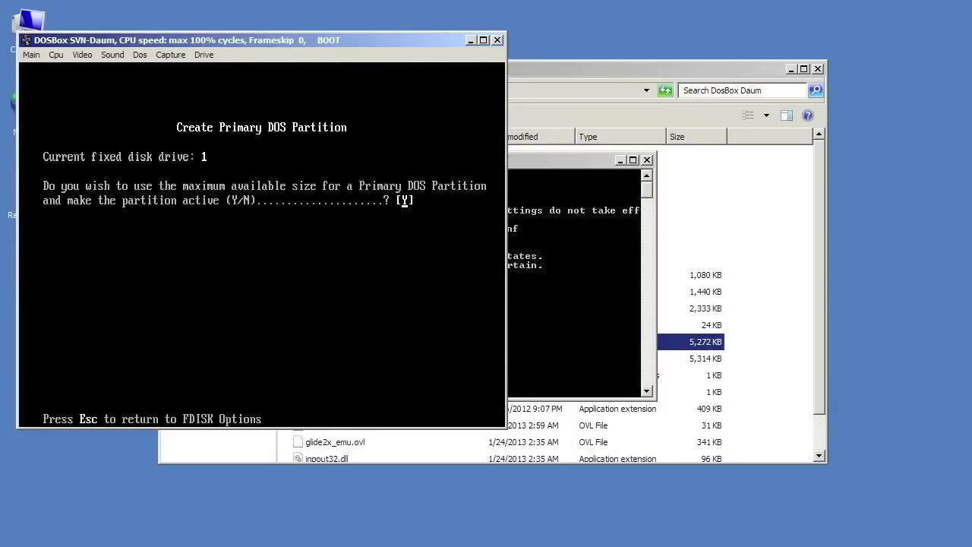
key(Return)
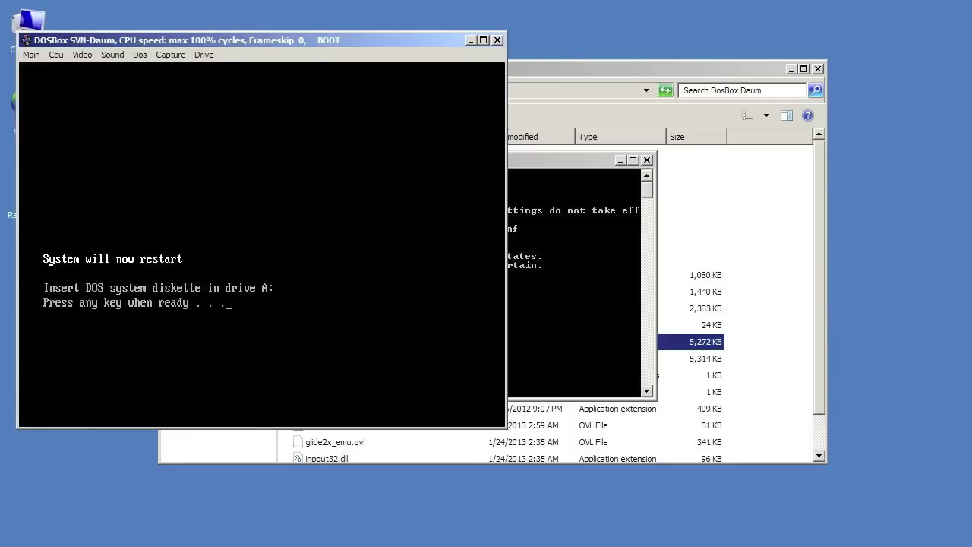
key(Return)
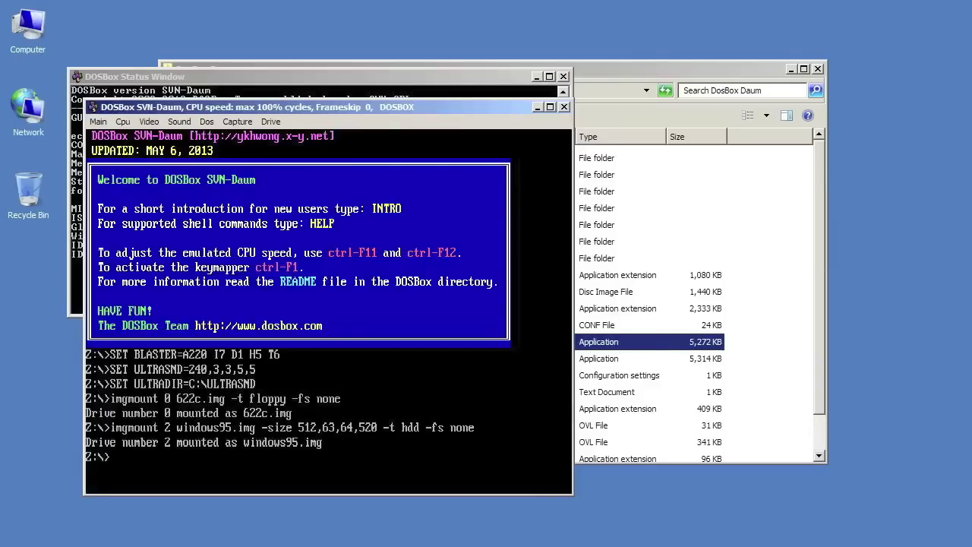
Step: Boot from the floppy again with "boot -l a" and format the hard disk with "format c:", confirming with Y
text(boot -l a)
key(Return)
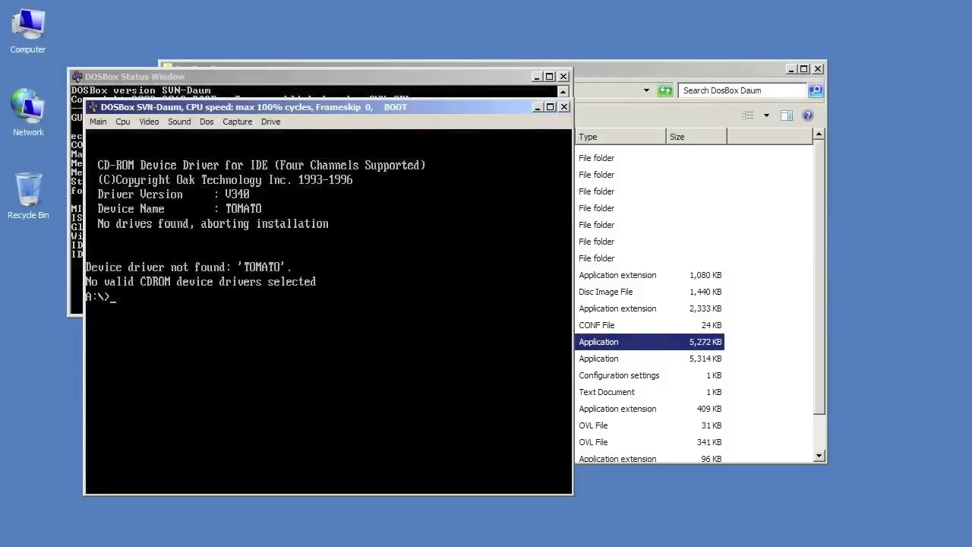
text(format c:)
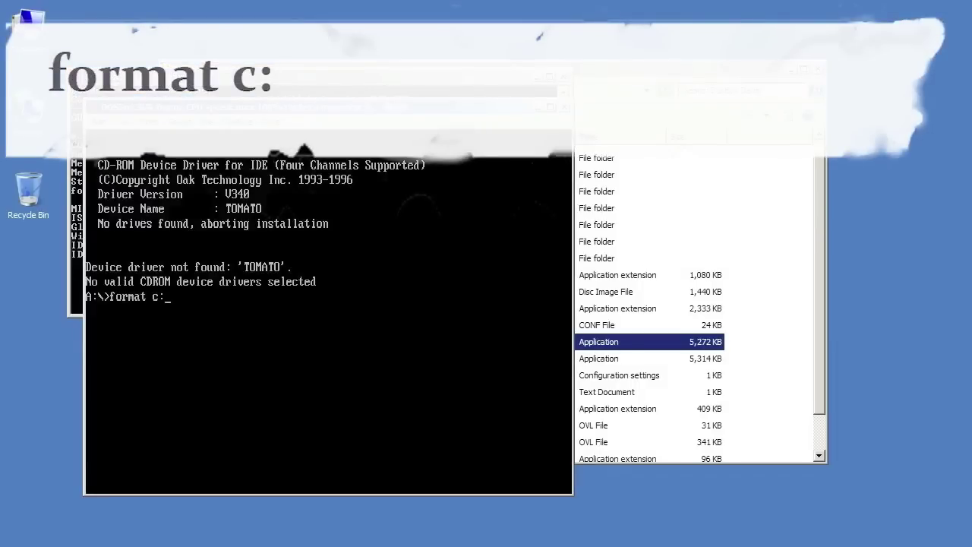
key(Return)
text(Y)
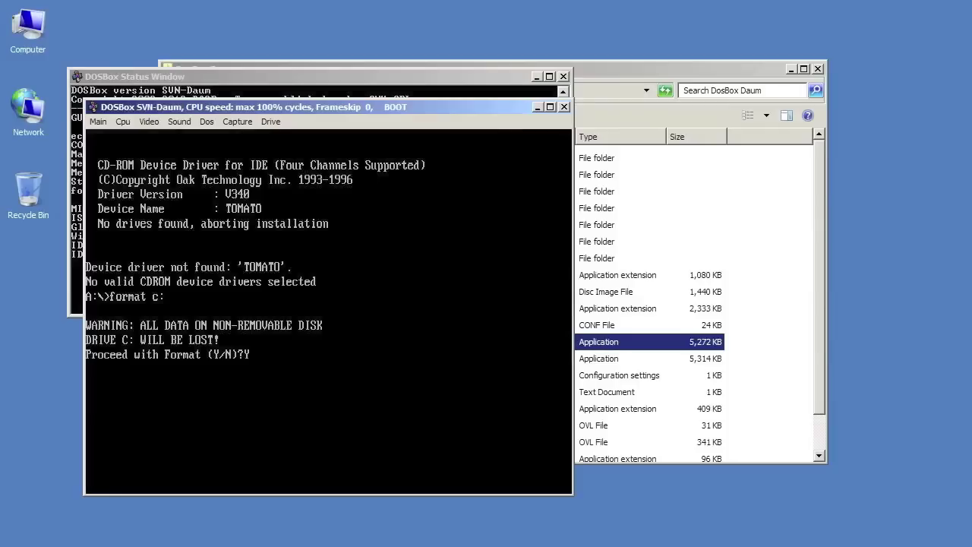
key(BackSpace)
text(Y)
key(Return)
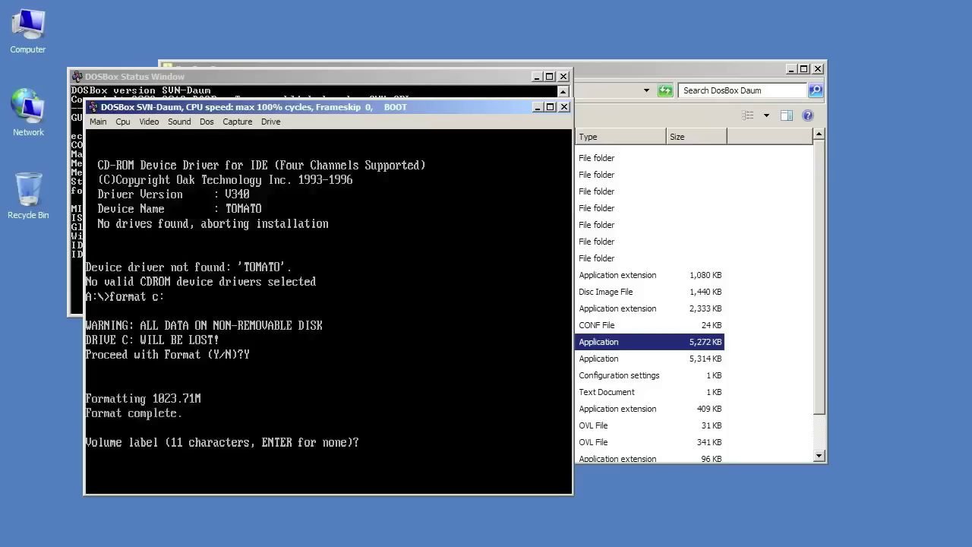
Step: Set the formatted disk's volume label to Windows95 and close DOSBox
text(Windows95)
key(Return)
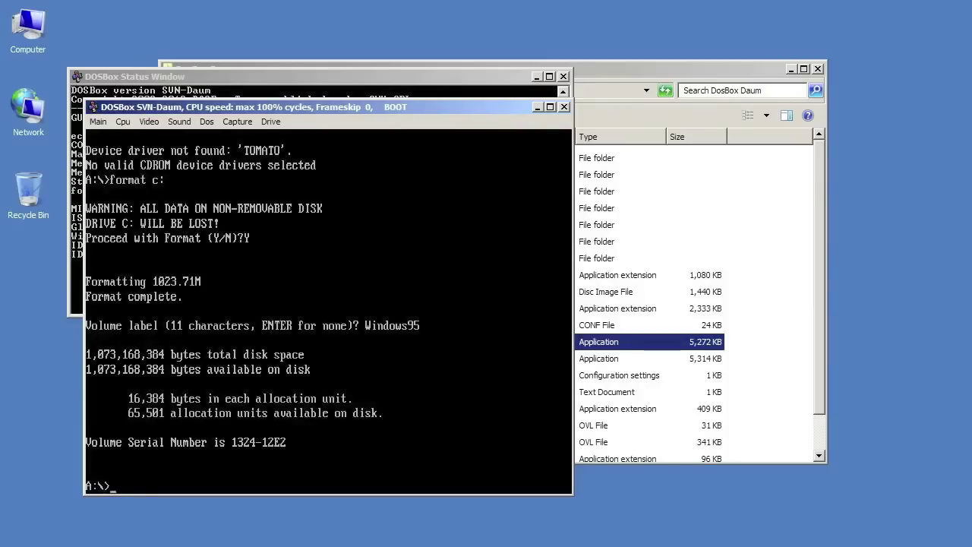
key(ctrl+F9)
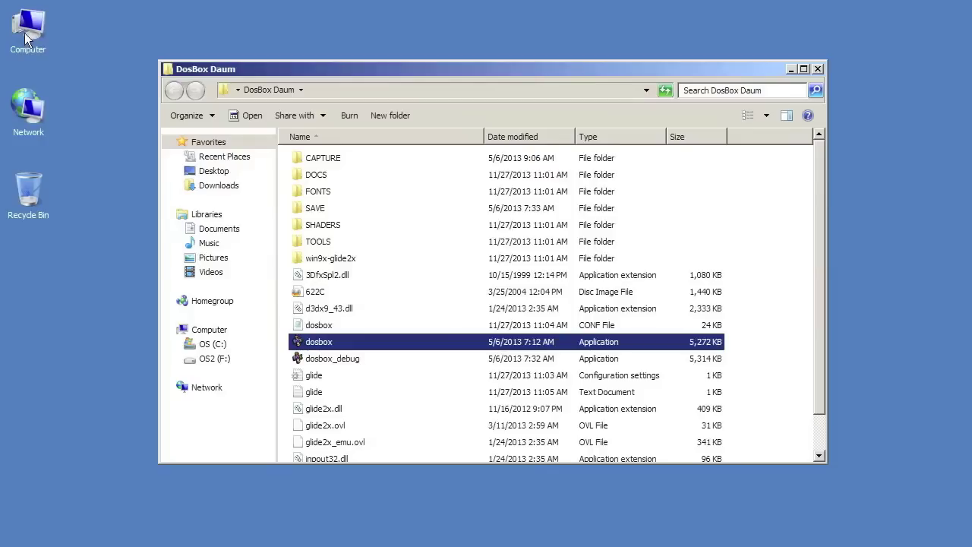
Step: Open Disk Management in Computer Management and attach windows95.img from the DosBox Daum folder as a virtual hard disk
right_click(26, 38)
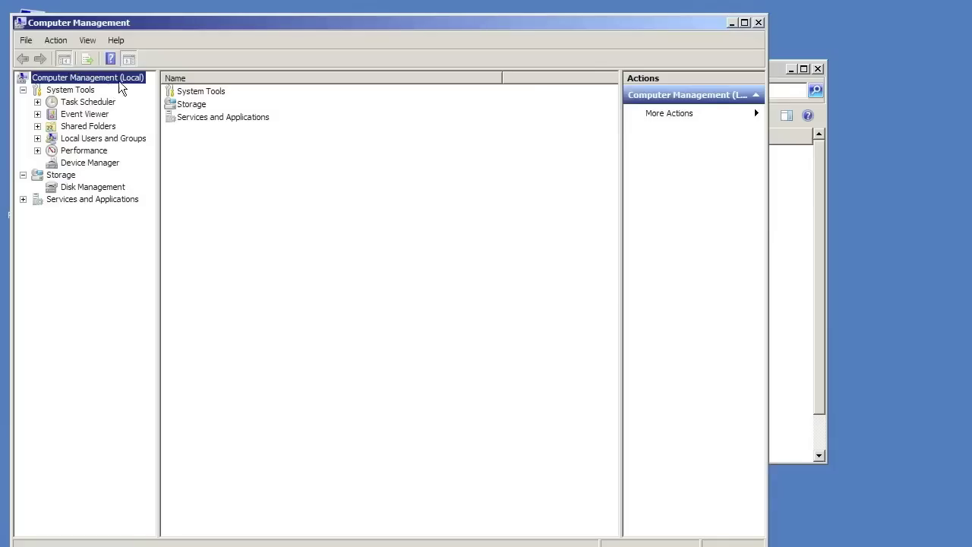
click(79, 189)
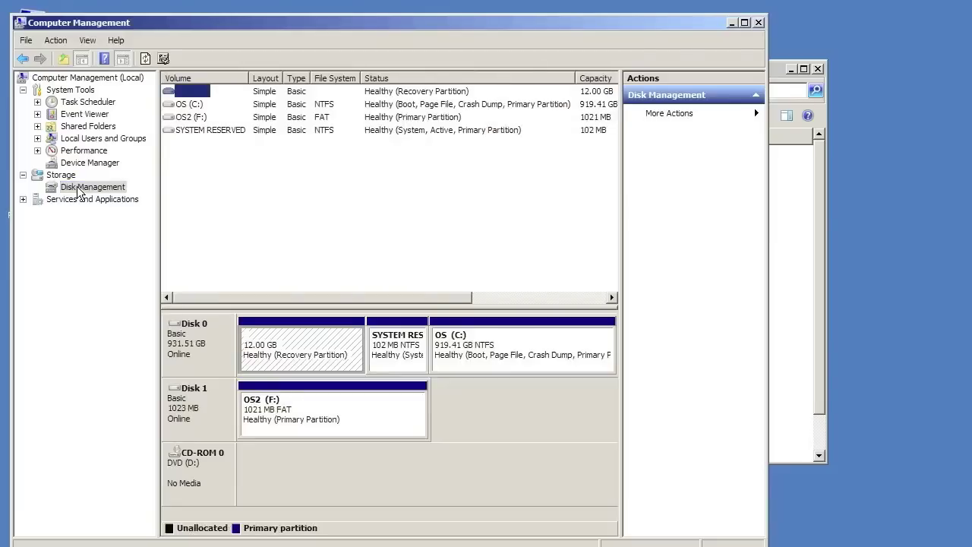
right_click(79, 189)
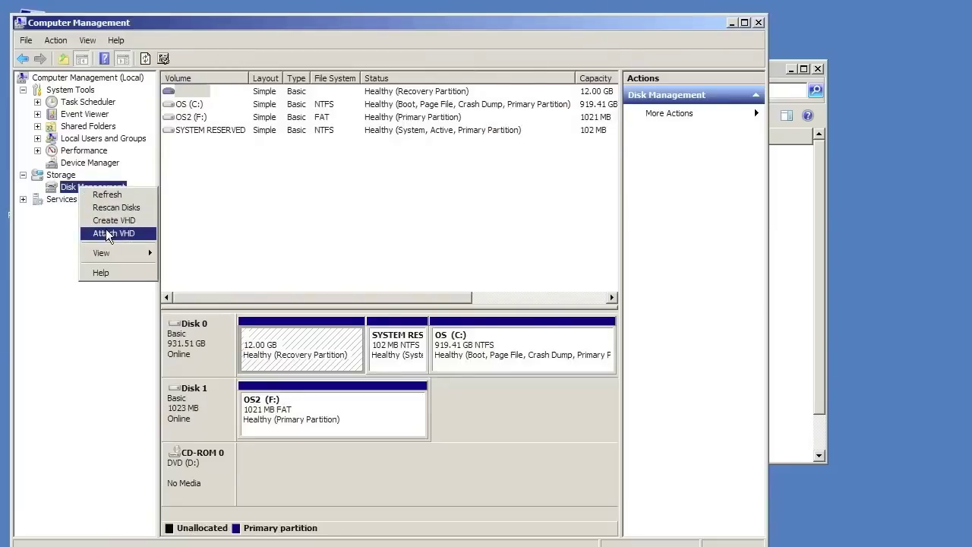
click(109, 233)
click(490, 293)
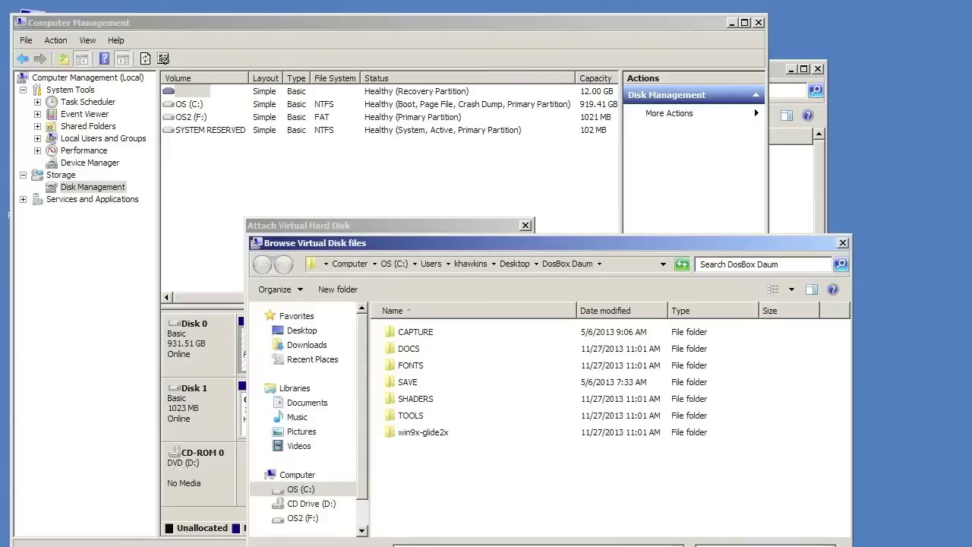
click(520, 501)
scroll(523, 477, down, 3)
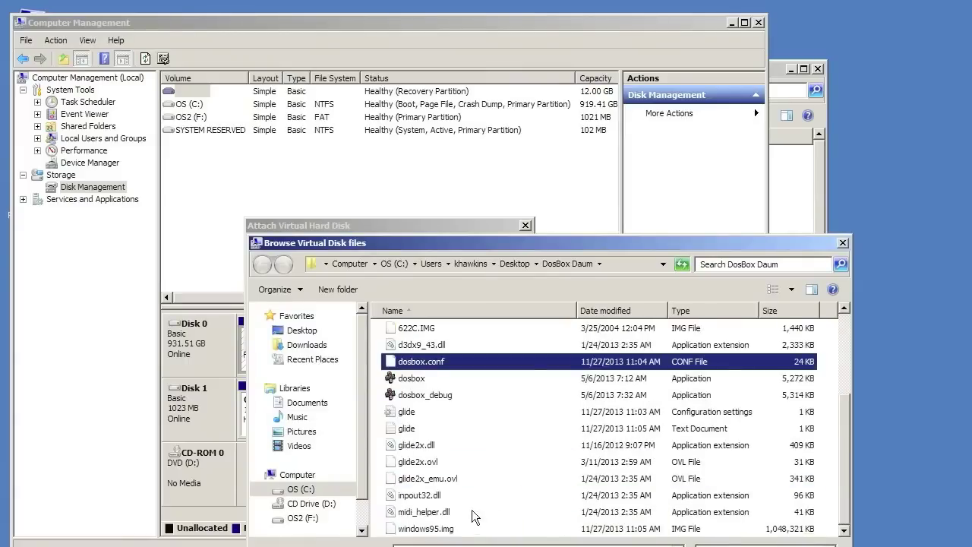
click(430, 528)
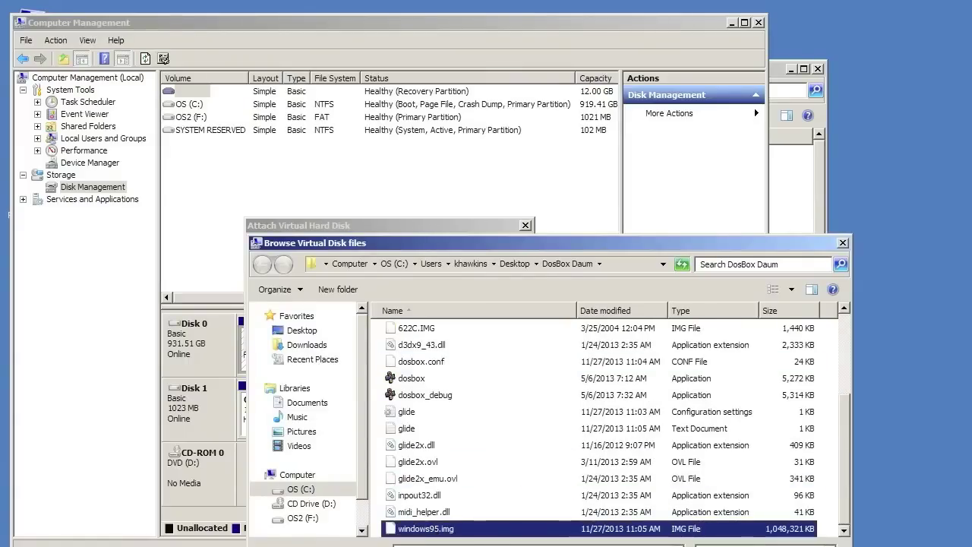
key(Return)
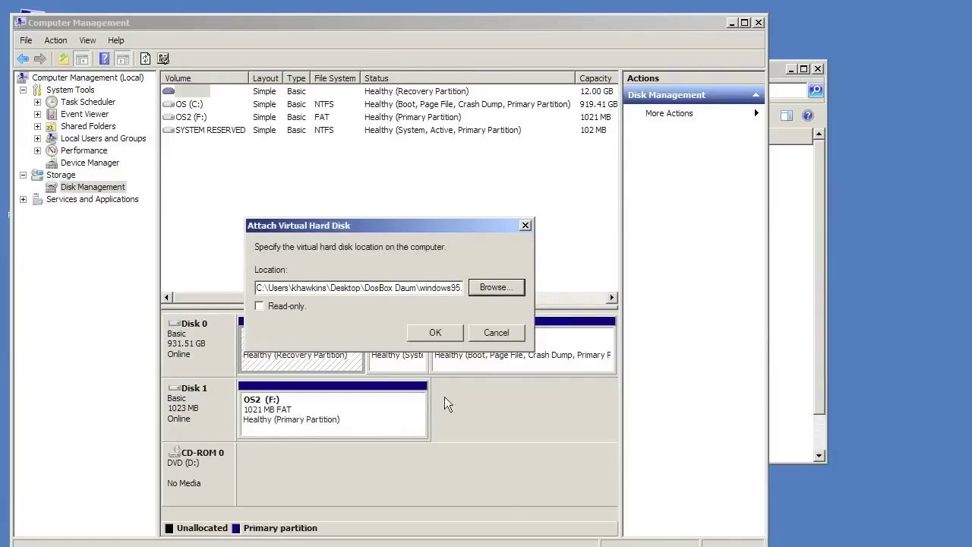
click(436, 334)
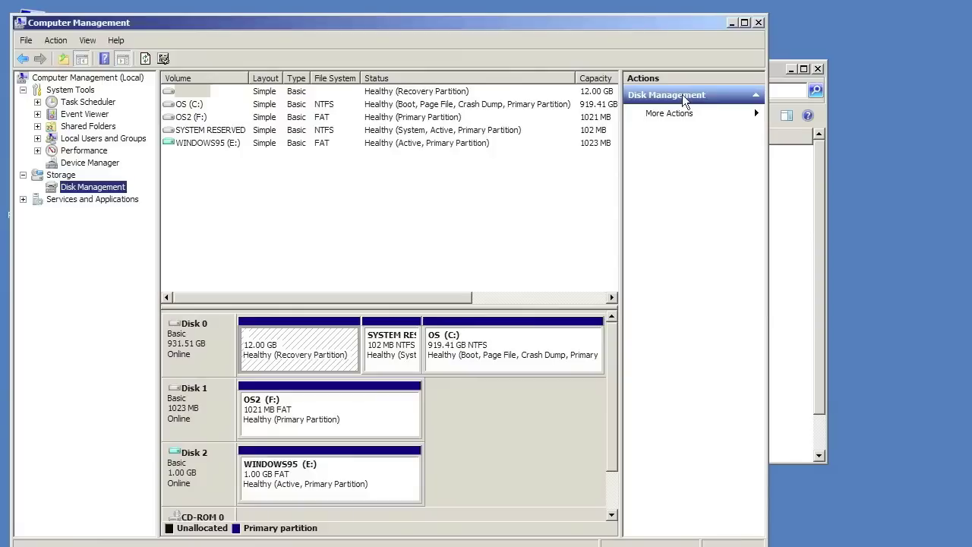
Step: Open the WINDOWS95 (E:) drive and copy the Windows 95 setup files from F:\Windows95 into it
click(734, 20)
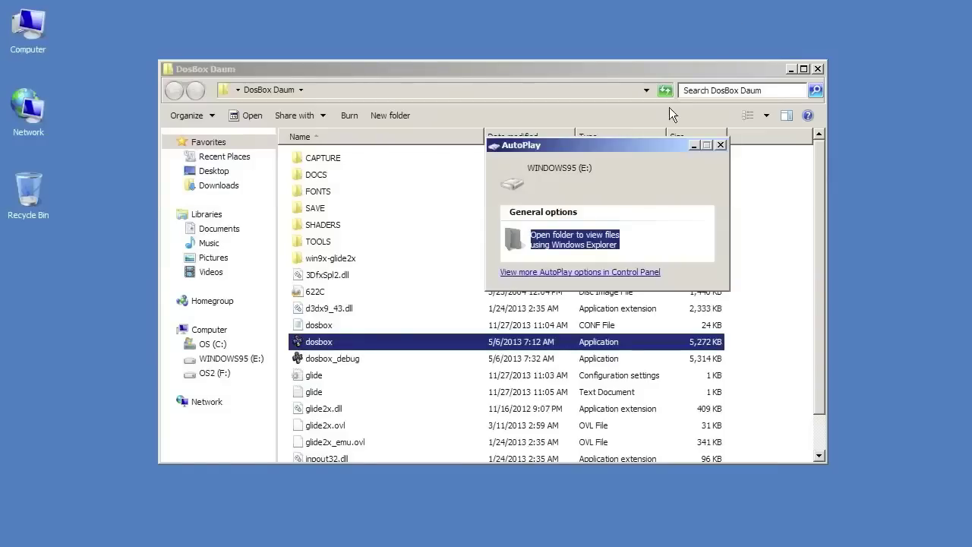
click(575, 238)
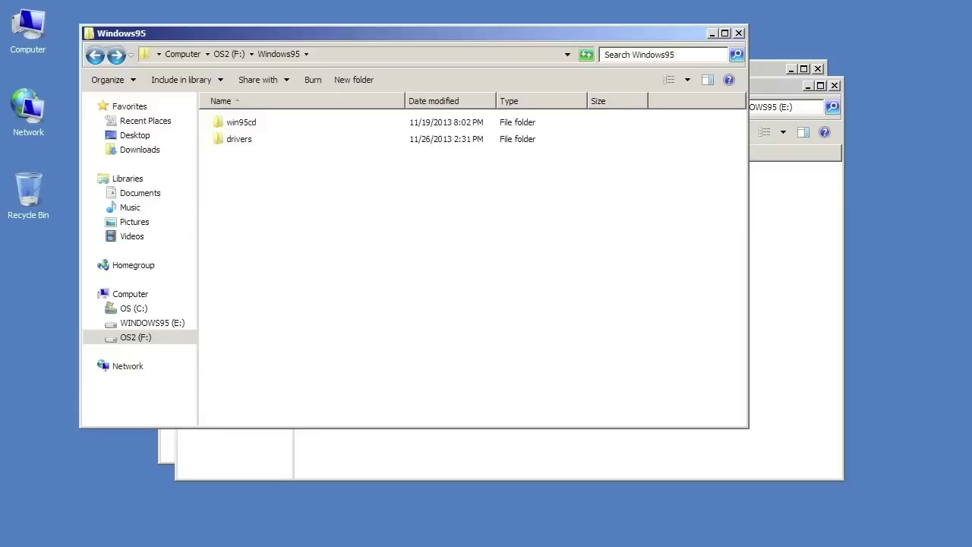
drag(354, 177, 762, 234)
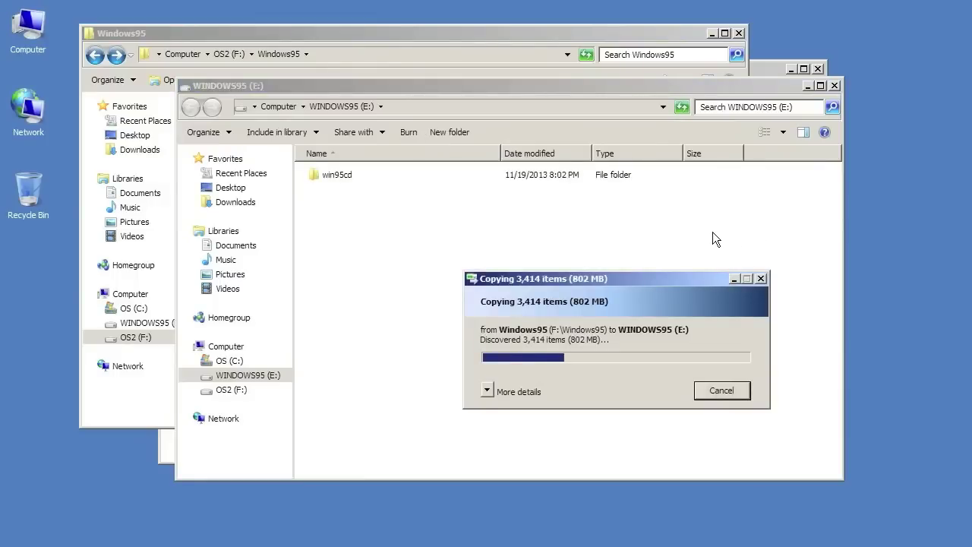
click(519, 389)
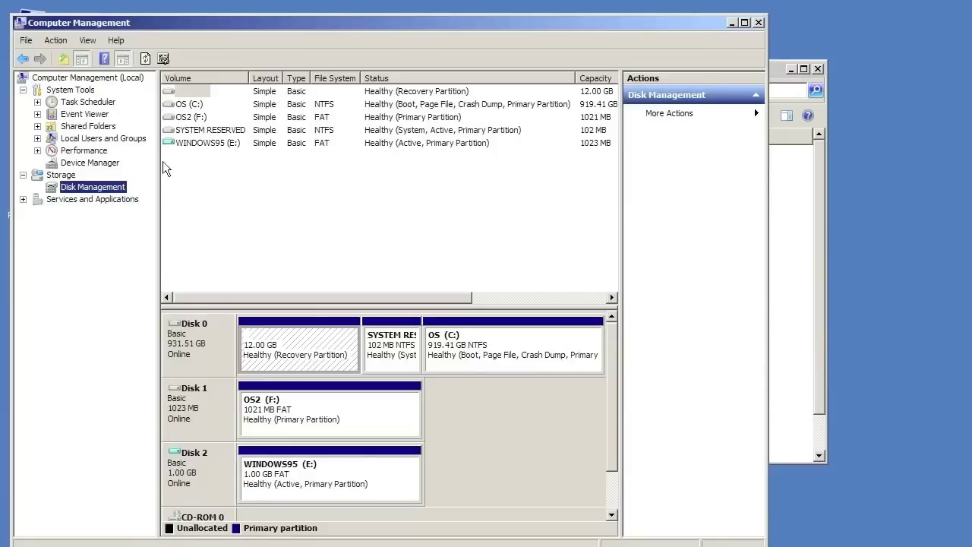
Step: Detach the windows95.img virtual hard disk (Disk 2) without deleting its file, and close Computer Management
right_click(173, 466)
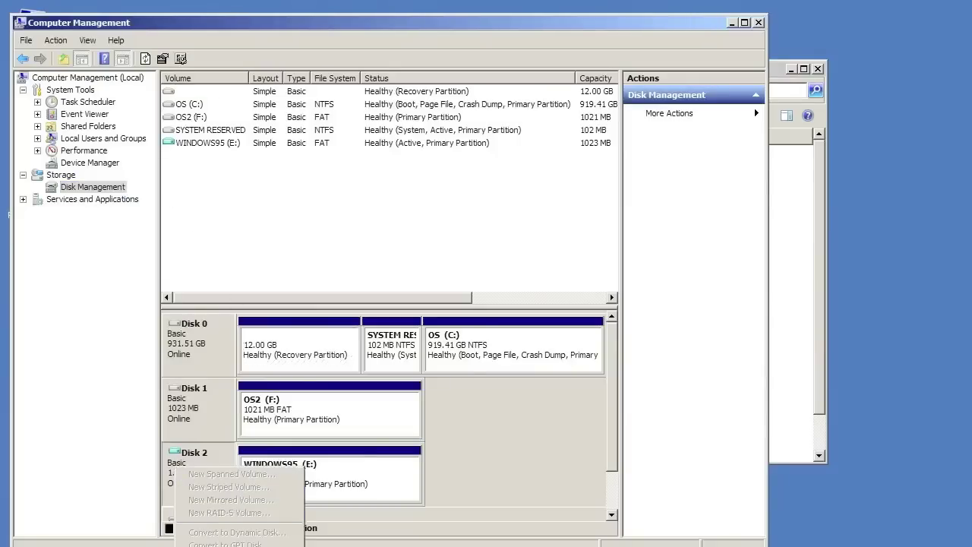
click(227, 544)
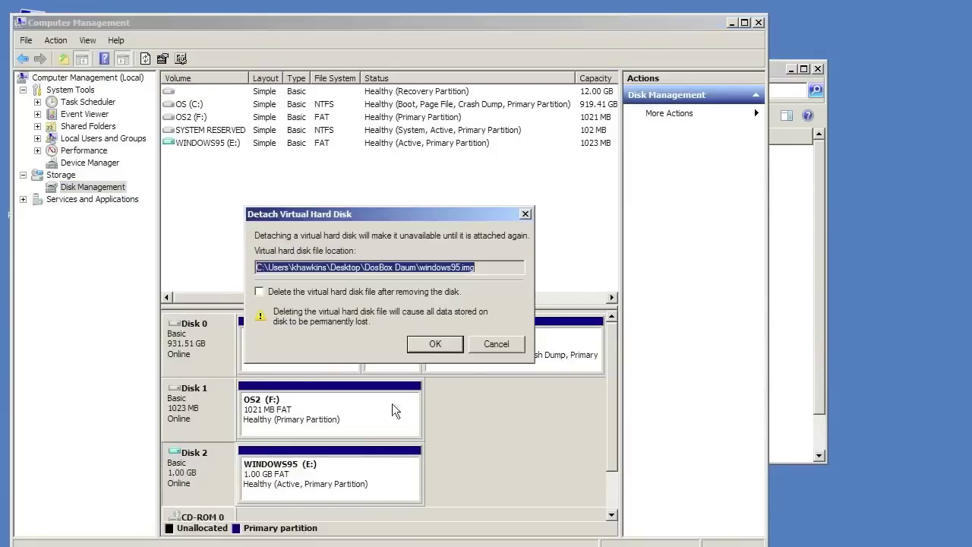
click(434, 344)
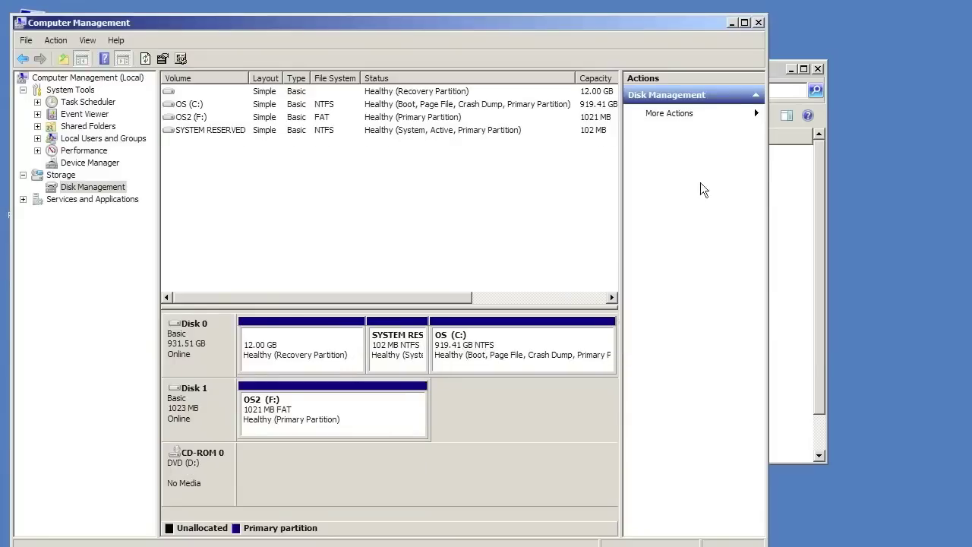
click(758, 23)
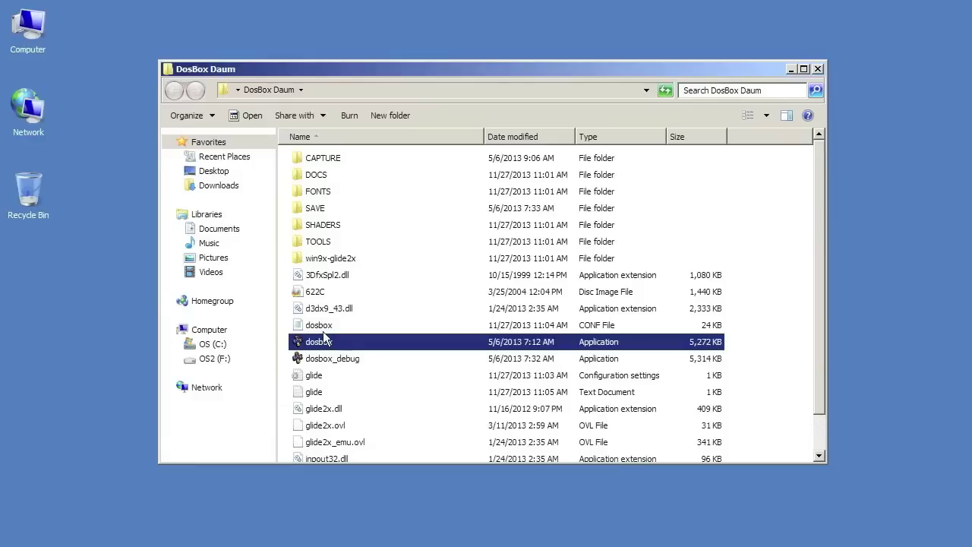
Step: Launch DOSBox from the DosBox Daum folder and boot it from the floppy image with boot -l a
double_click(361, 345)
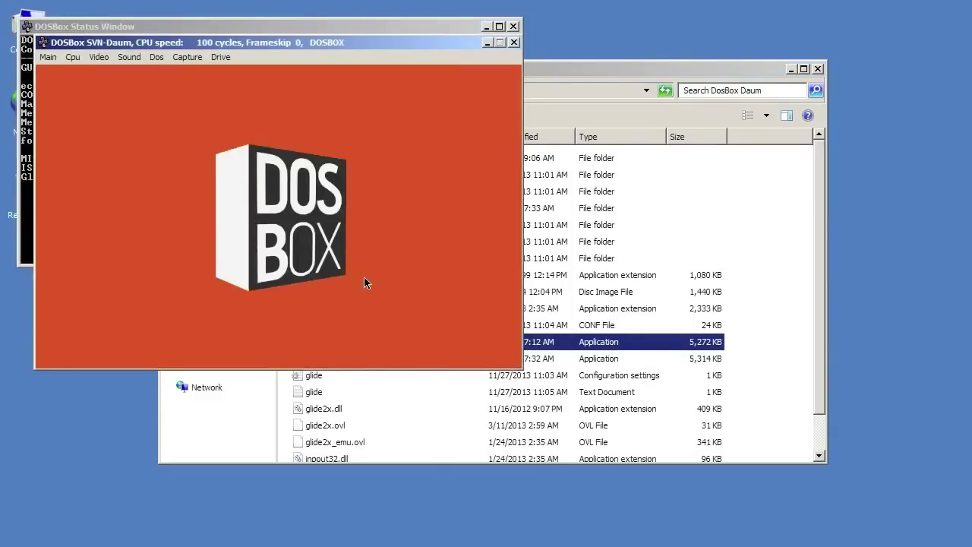
text(boot -l a)
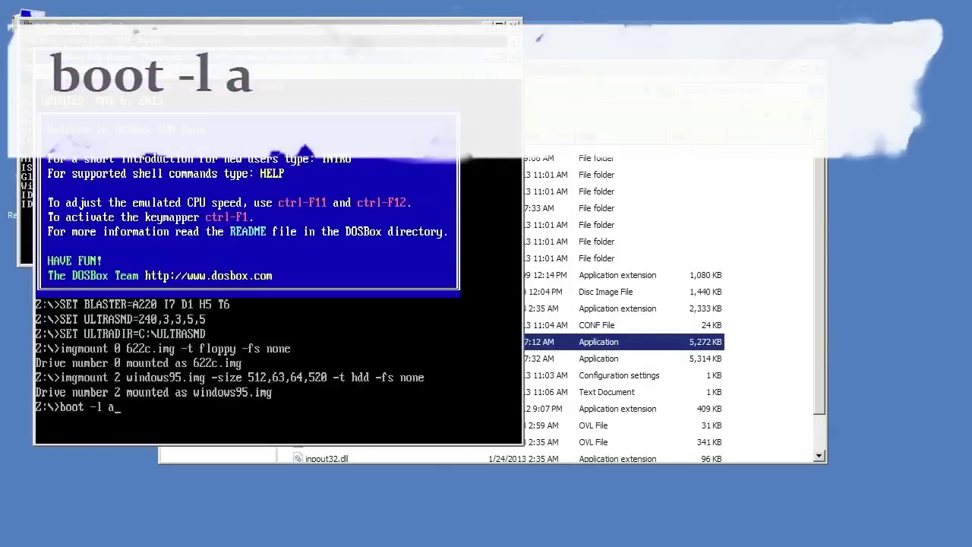
key(Return)
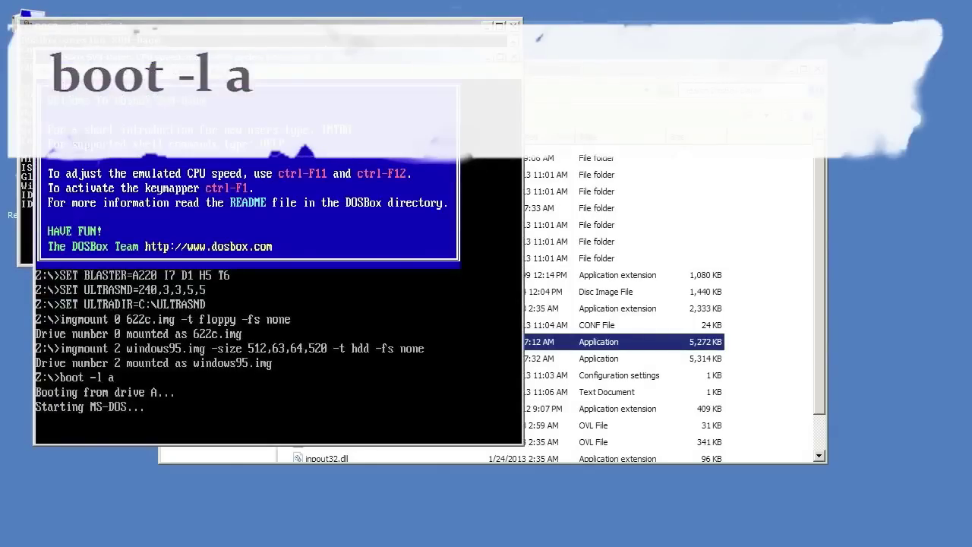
Step: Switch to drive C: at the DOS prompt and list its contents
text(C)
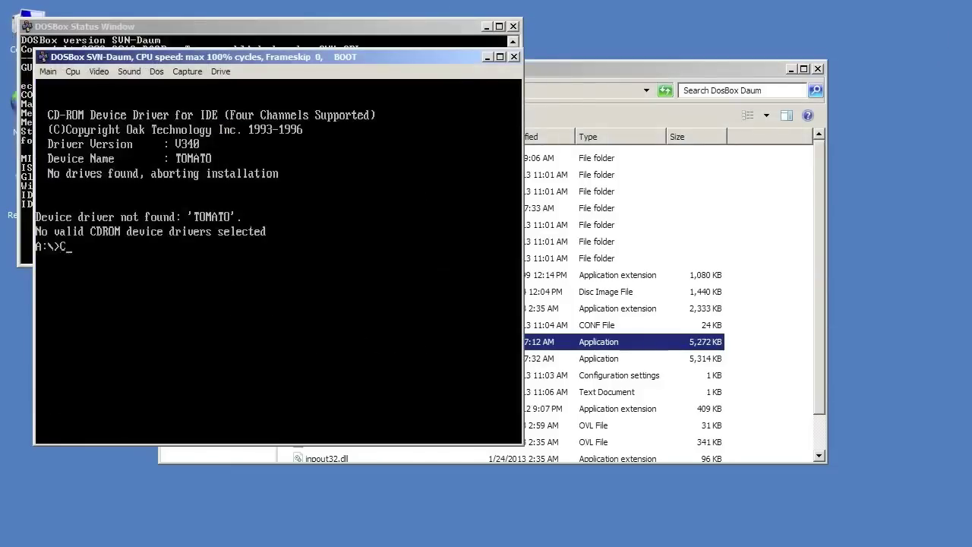
text(:)
key(Return)
text(dir)
key(Return)
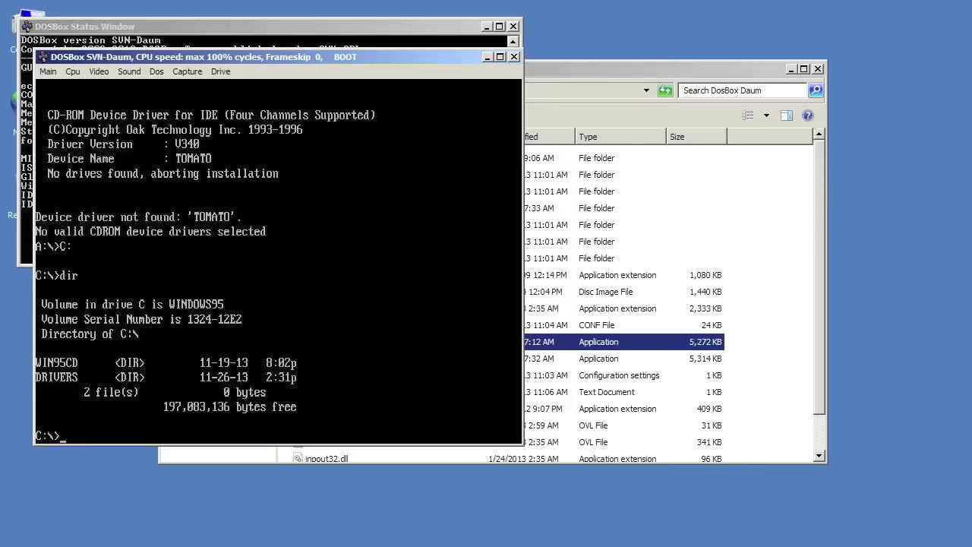
Step: Change to the win95cd directory, list its files and run setup /nm /is
text(cd win95cd)
key(Return)
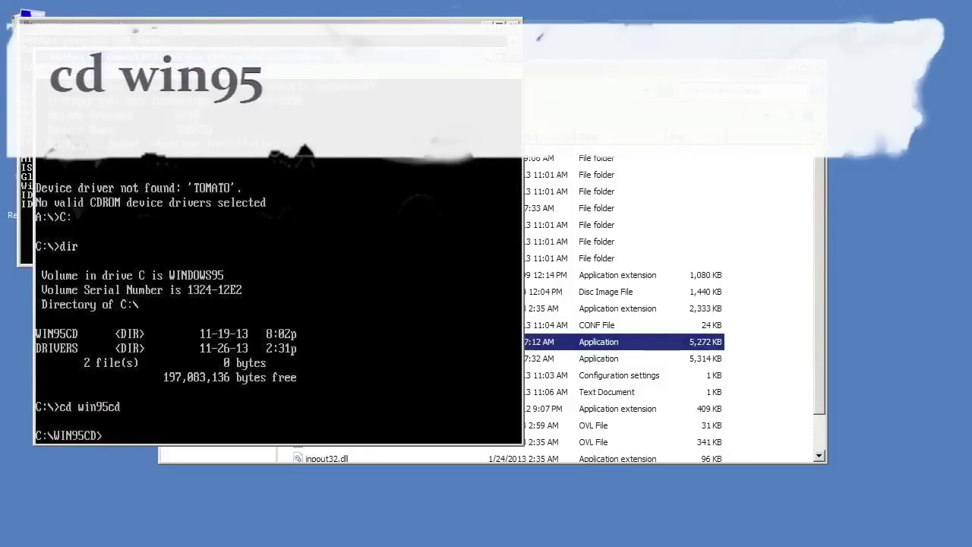
text(dir)
key(Return)
text(setup /)
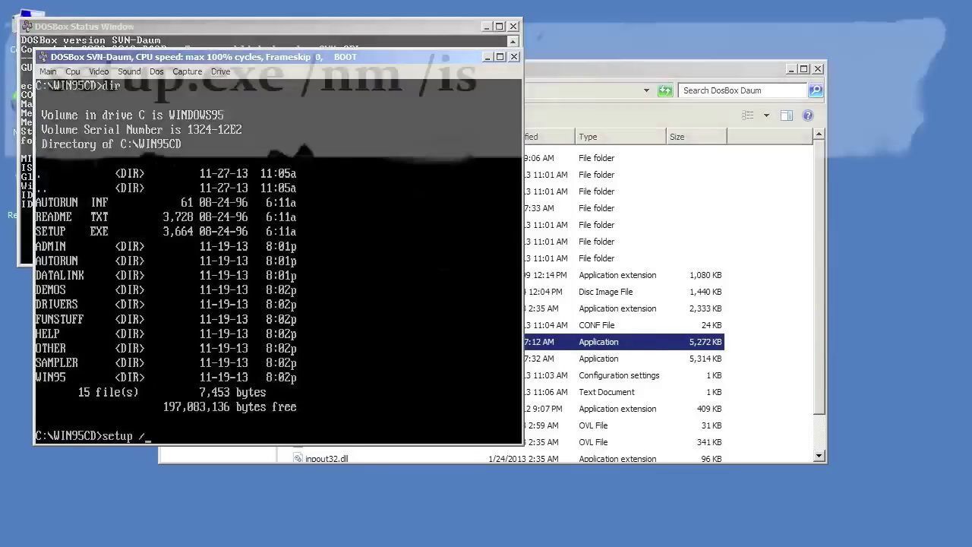
text(nm /is)
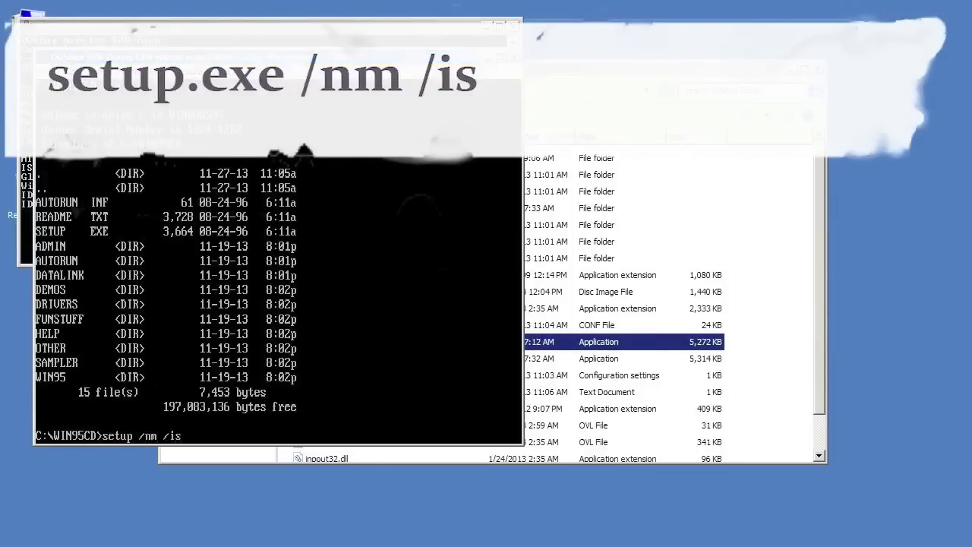
key(Return)
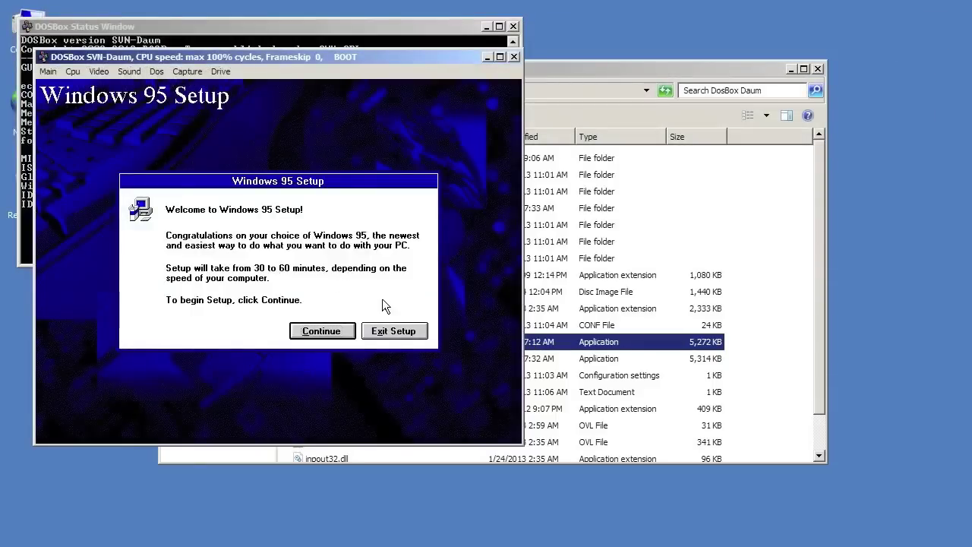
Step: Begin Windows 95 Setup, accept C:\WINDOWS as the install directory and choose the Custom setup type
click(343, 334)
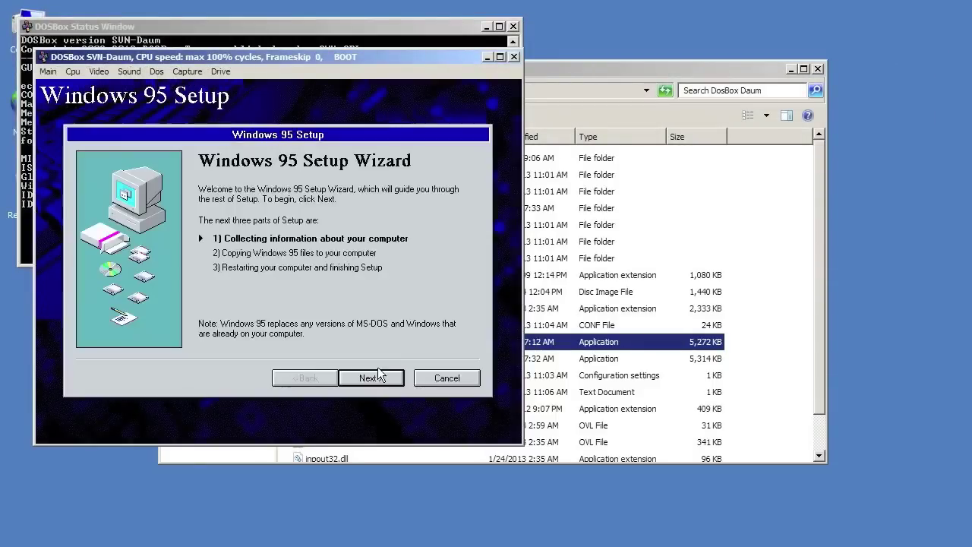
click(377, 376)
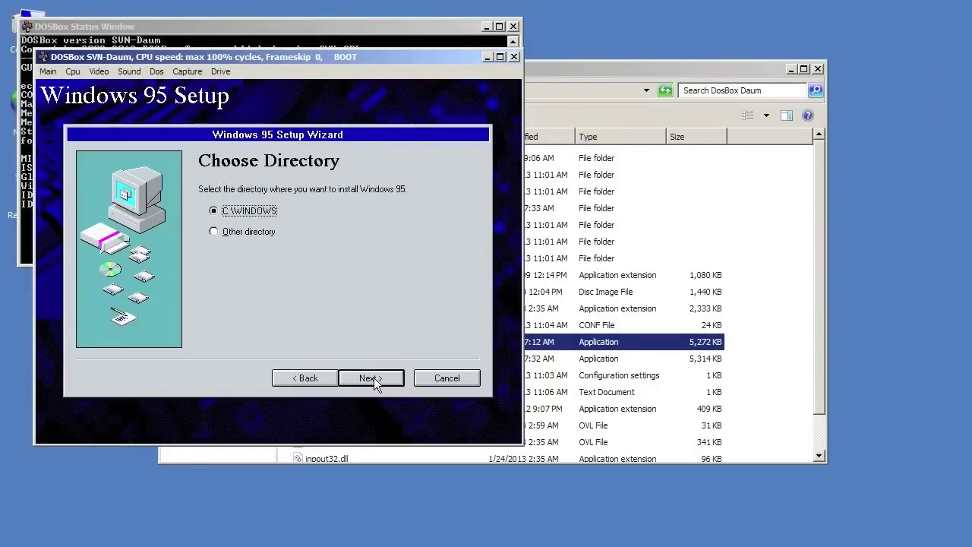
click(372, 377)
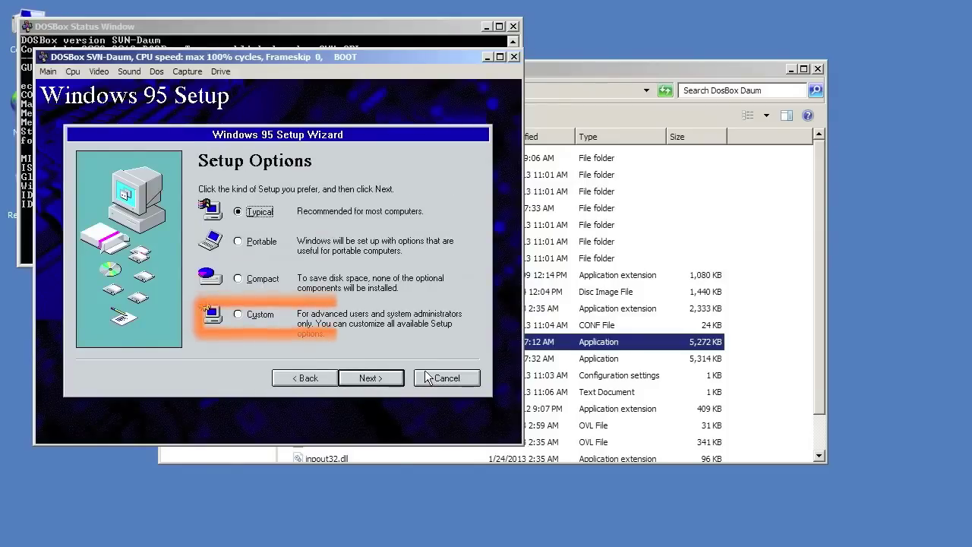
click(267, 315)
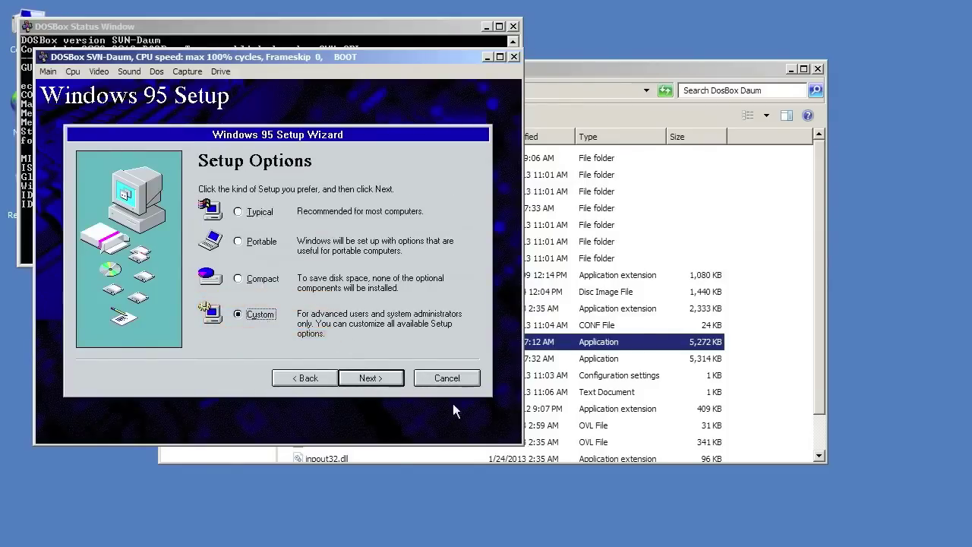
click(397, 378)
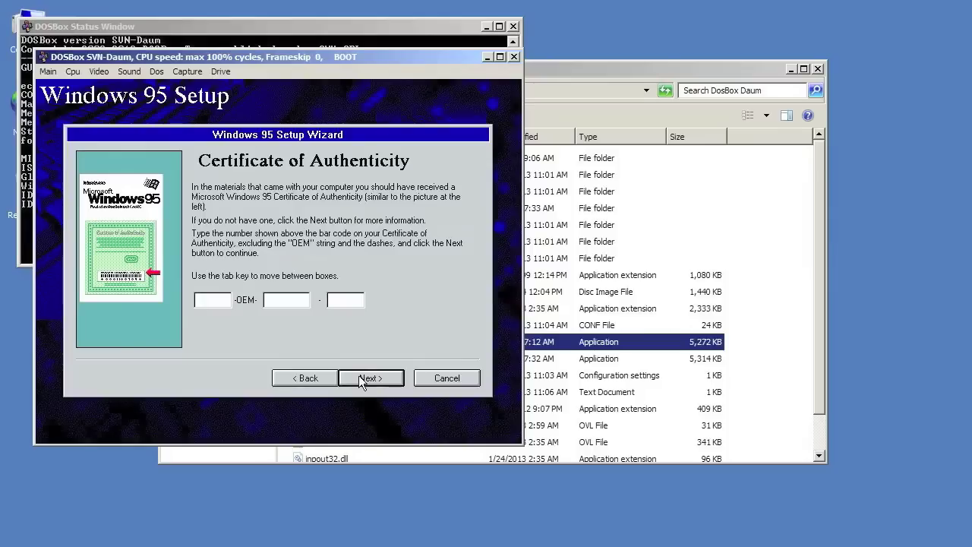
Step: Continue past the Certificate of Authenticity and detect all hardware devices, including Sound, MIDI, or Video Capture Card
click(362, 377)
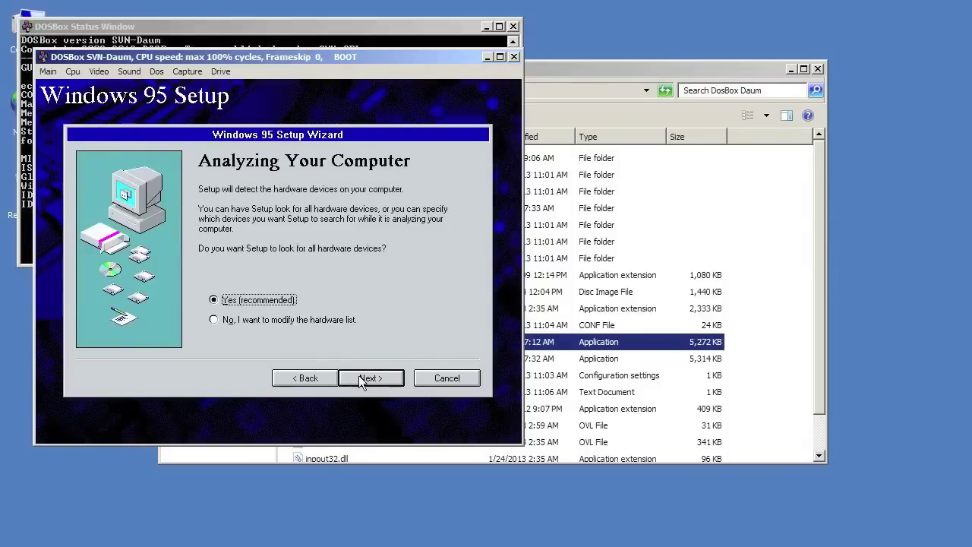
click(358, 375)
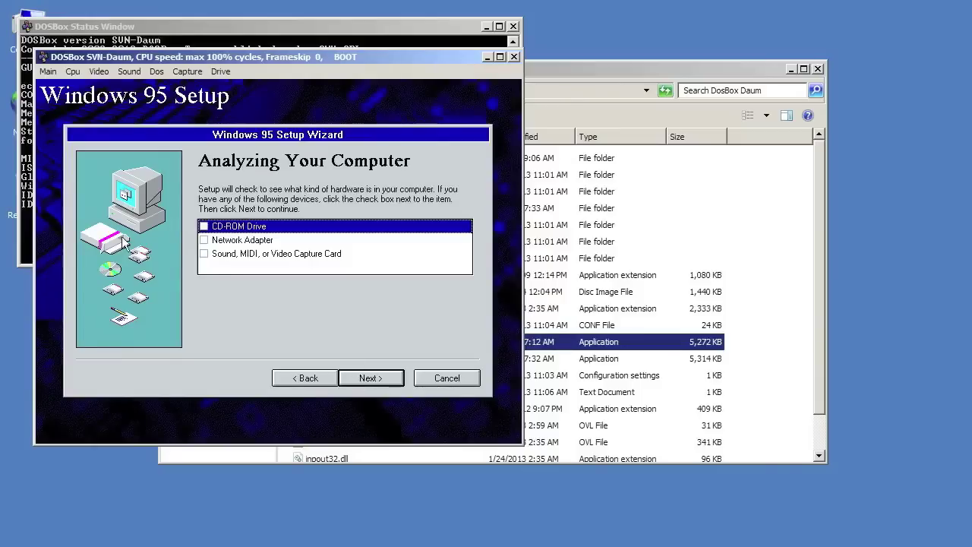
click(218, 256)
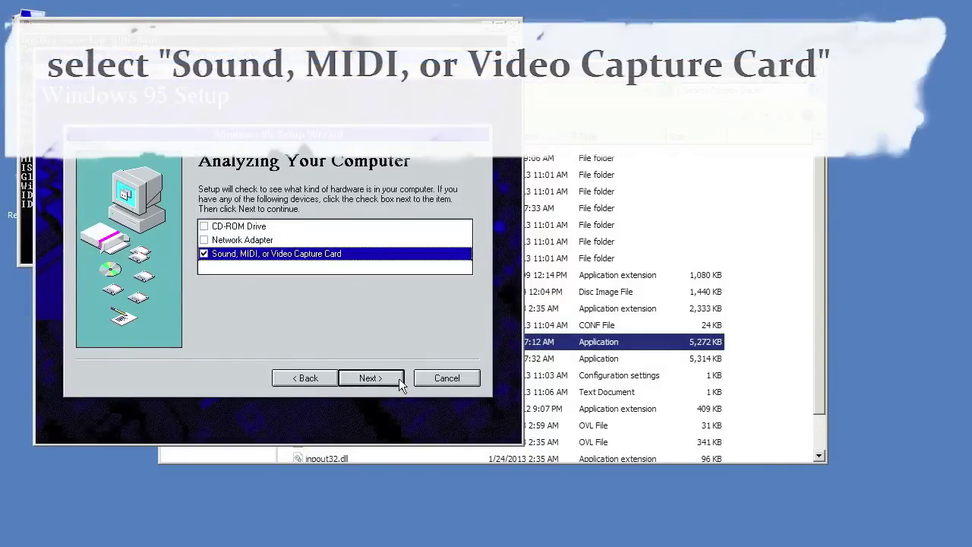
click(399, 378)
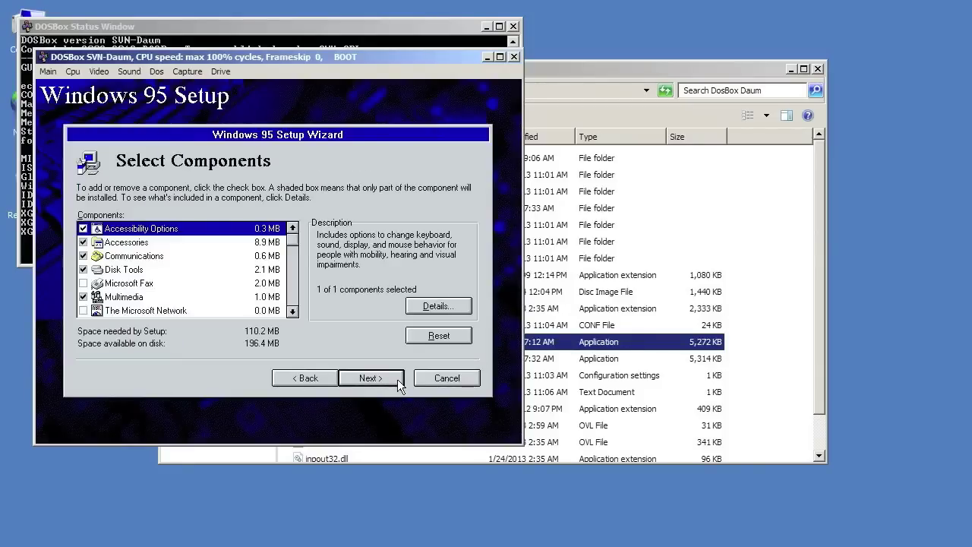
Step: Exclude Accessibility Options from the components, and within Accessories exclude Document Templates, Imaging and Screen Savers
click(83, 228)
click(97, 243)
click(414, 305)
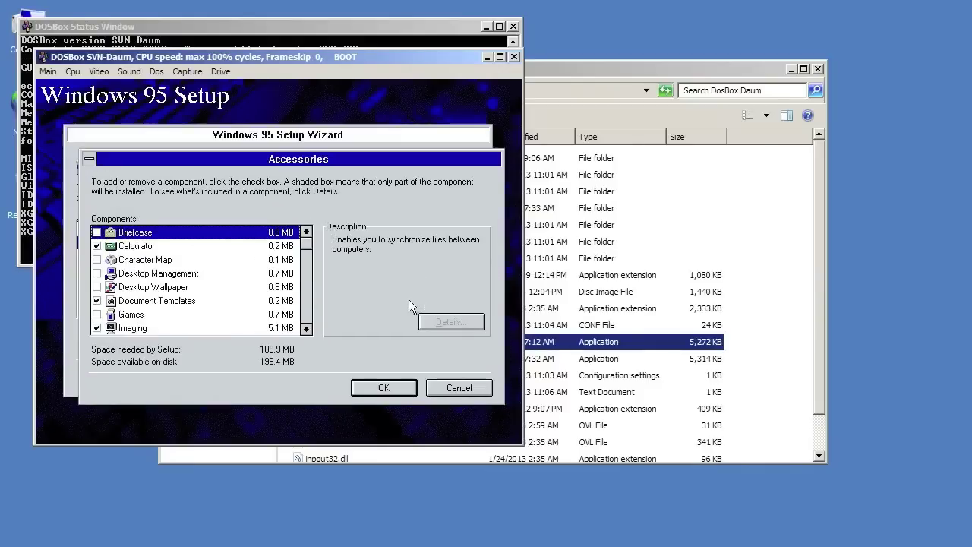
click(97, 300)
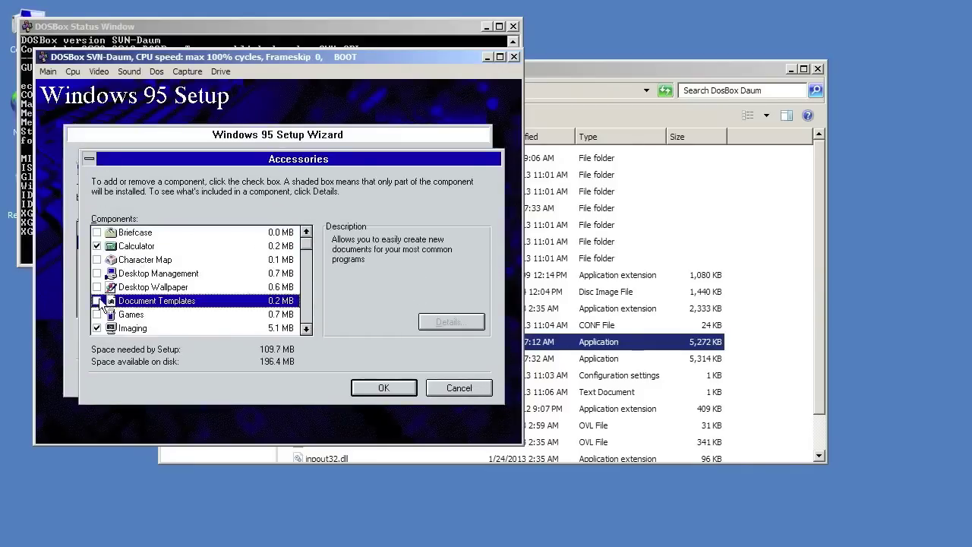
click(97, 328)
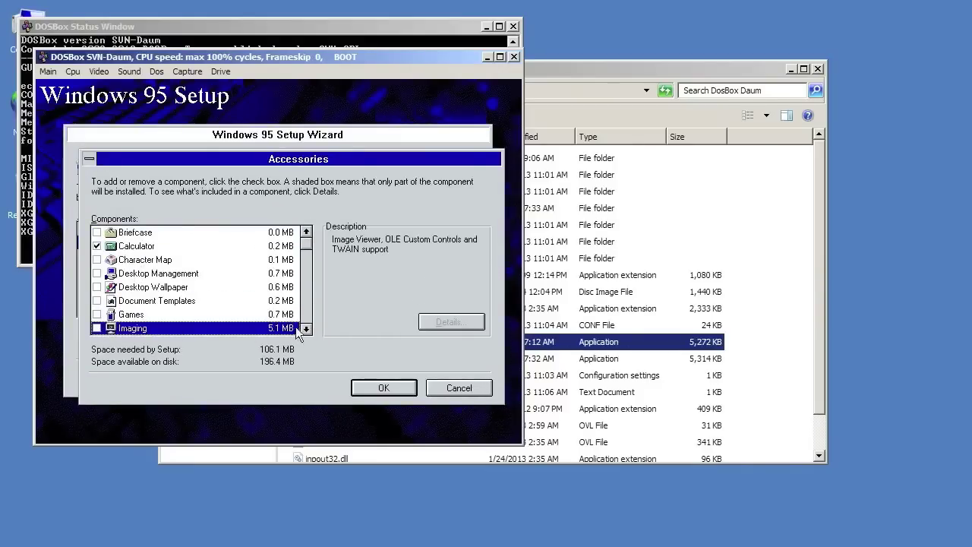
drag(307, 334, 307, 334)
click(97, 274)
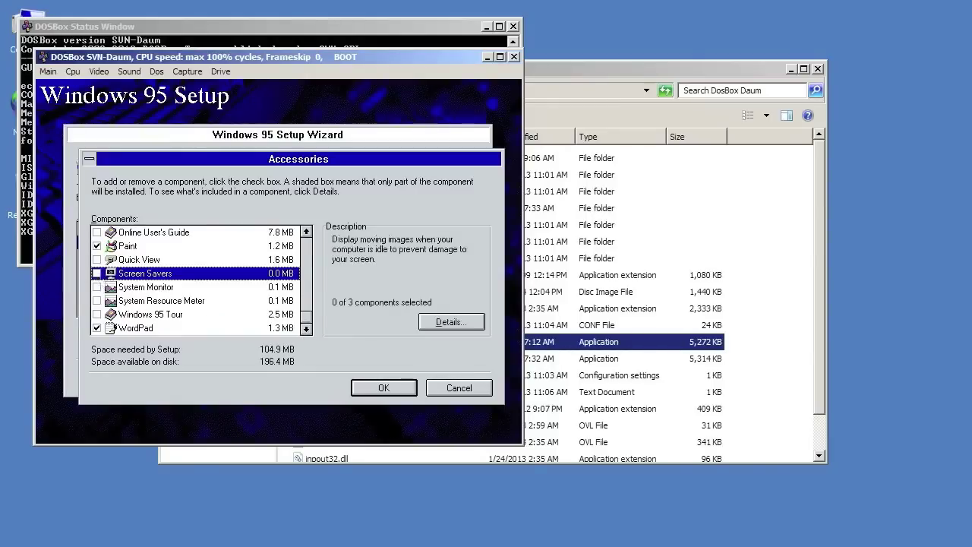
click(384, 388)
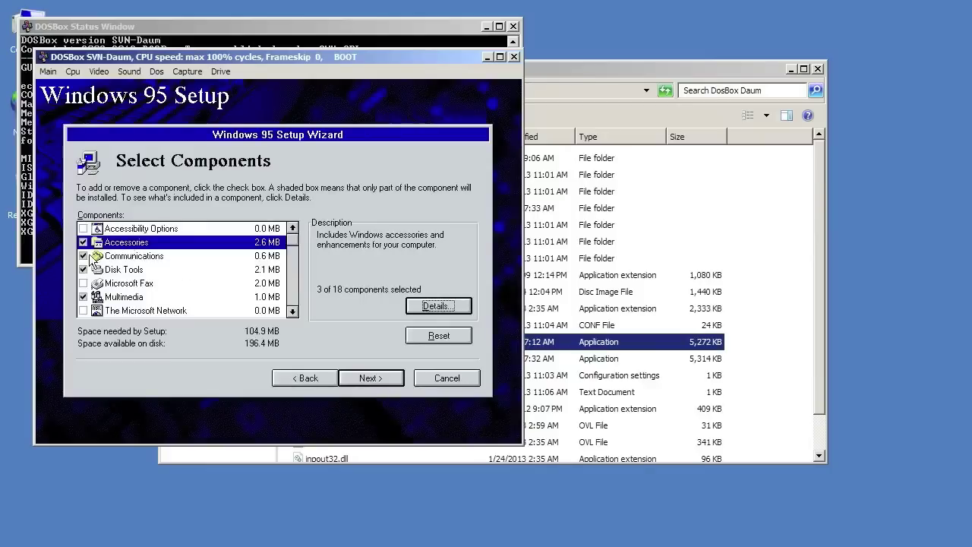
Step: Exclude Communications, include every Multimedia component and accept the component selection
click(84, 256)
double_click(123, 296)
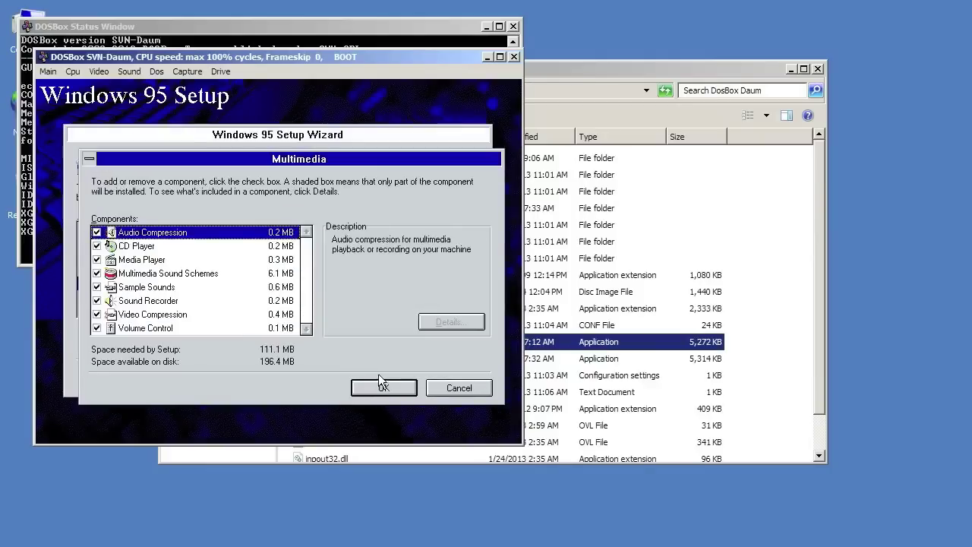
click(379, 382)
click(379, 378)
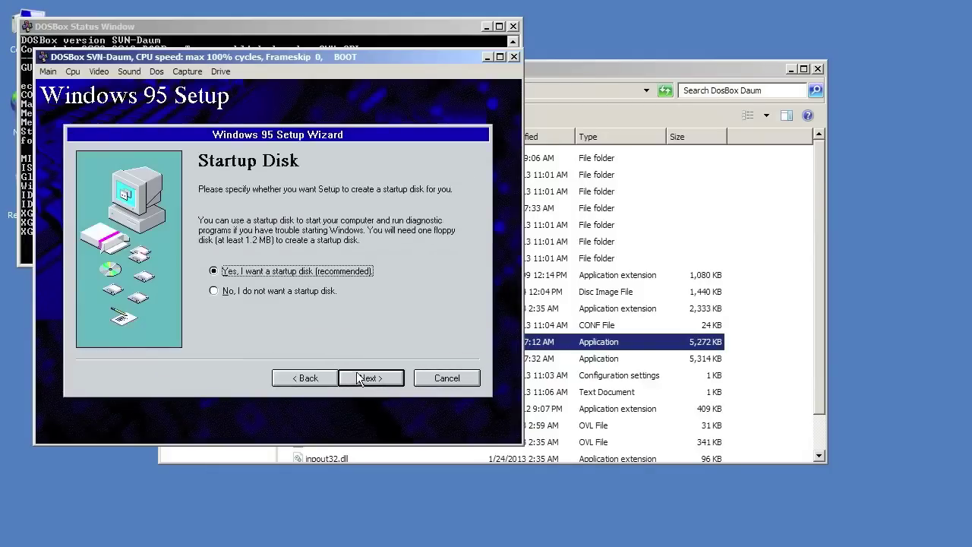
Step: Complete the Windows 95 Setup Wizard without a startup disk, letting it copy the files and restart the computer
click(297, 293)
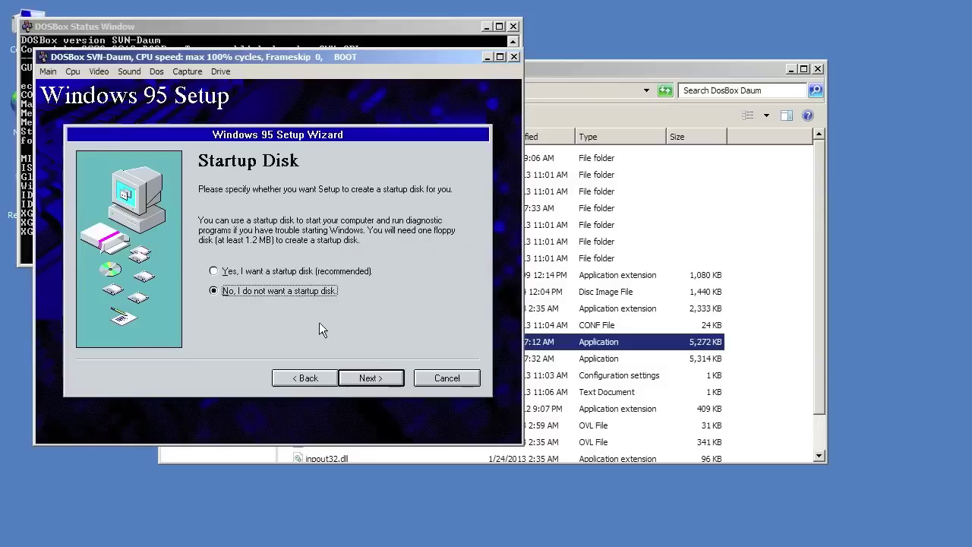
click(357, 378)
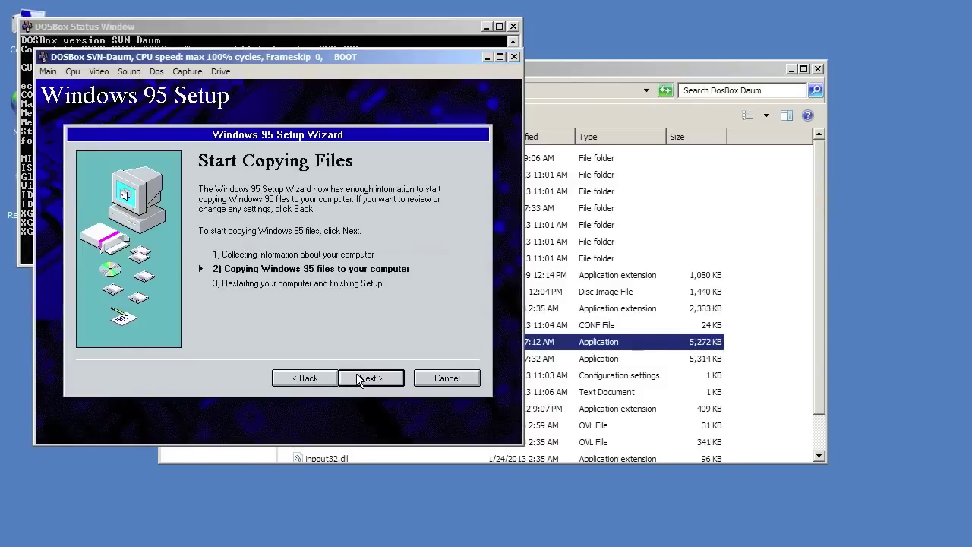
click(357, 377)
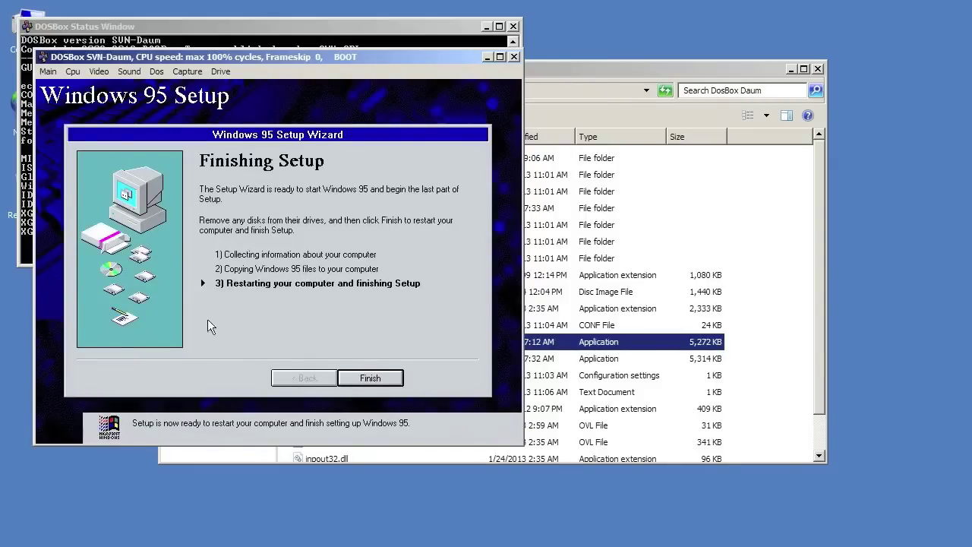
click(366, 380)
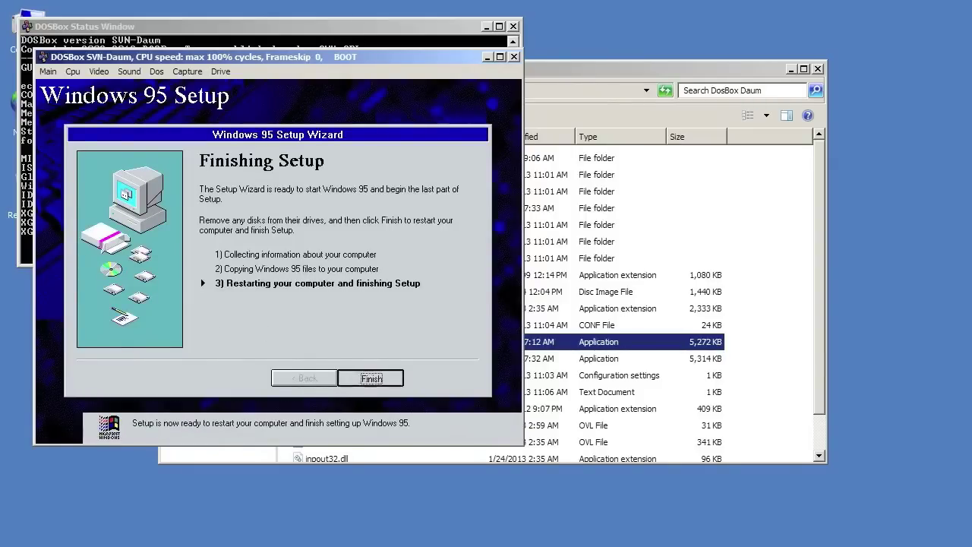
key(Return)
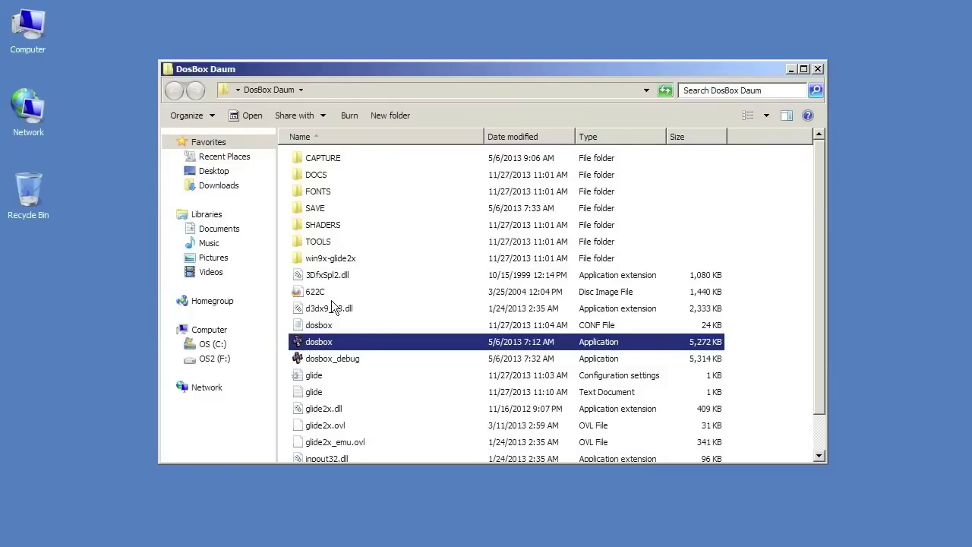
Step: In the dosbox CONF file's autoexec section, delete the "imgmount 0 622c.img -t floppy -fs none" line, add "boot -l c" and save
double_click(335, 325)
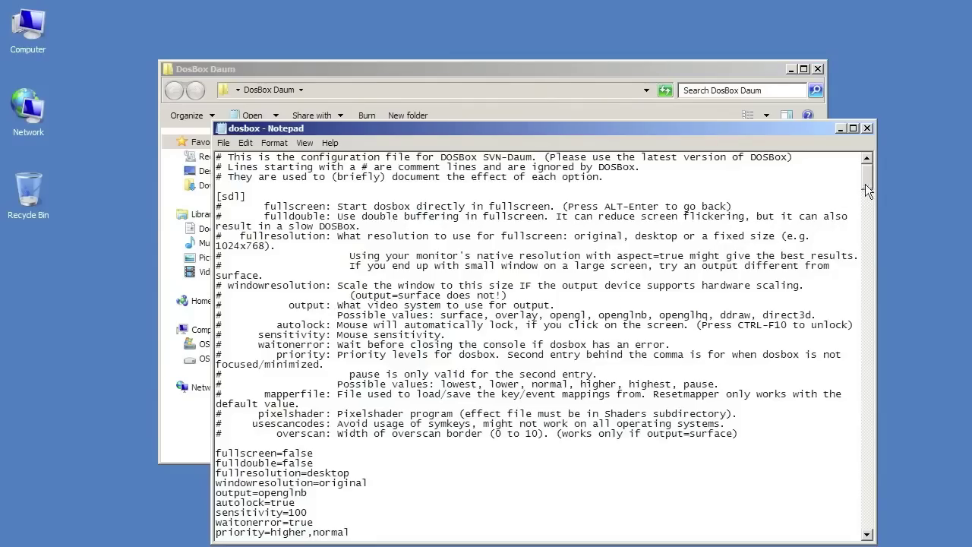
drag(865, 183, 865, 528)
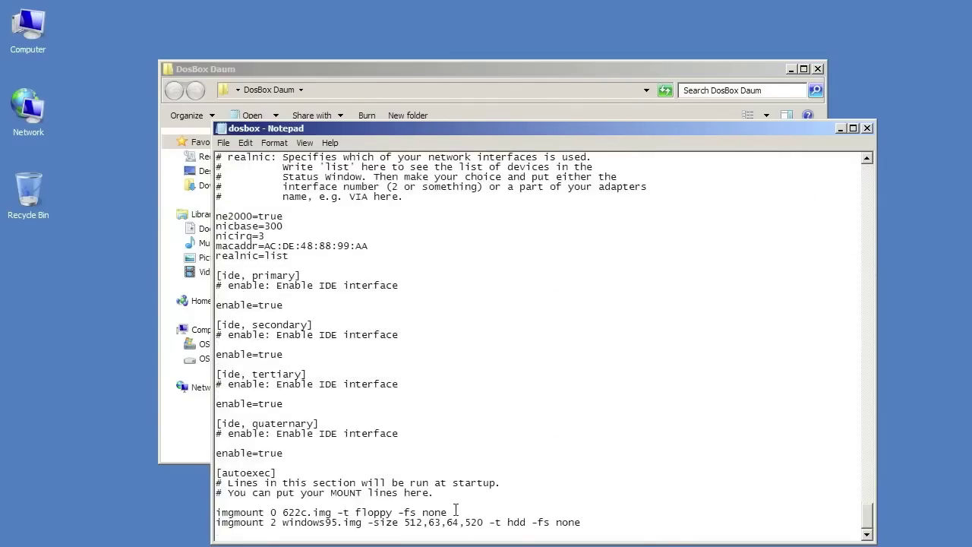
drag(454, 512, 233, 510)
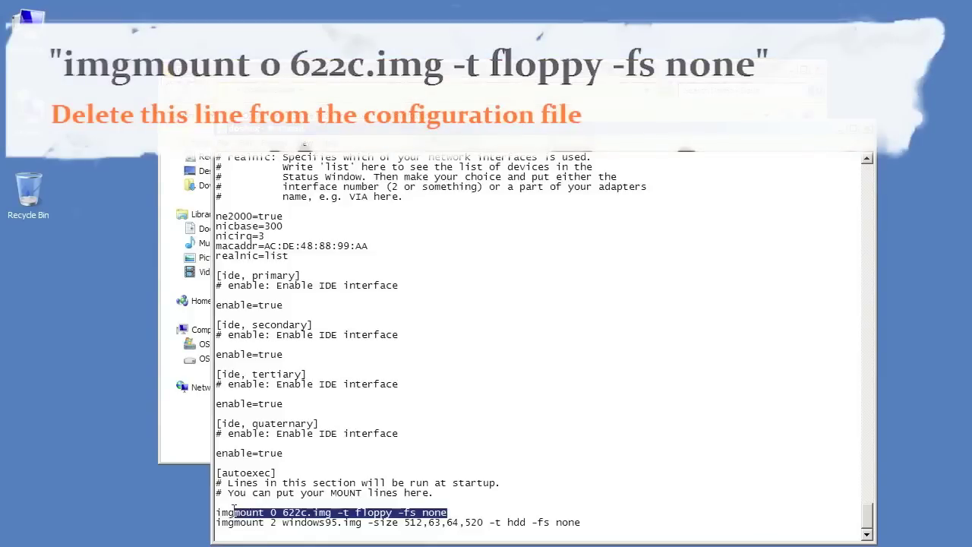
drag(233, 510, 216, 512)
key(Delete)
key(Delete)
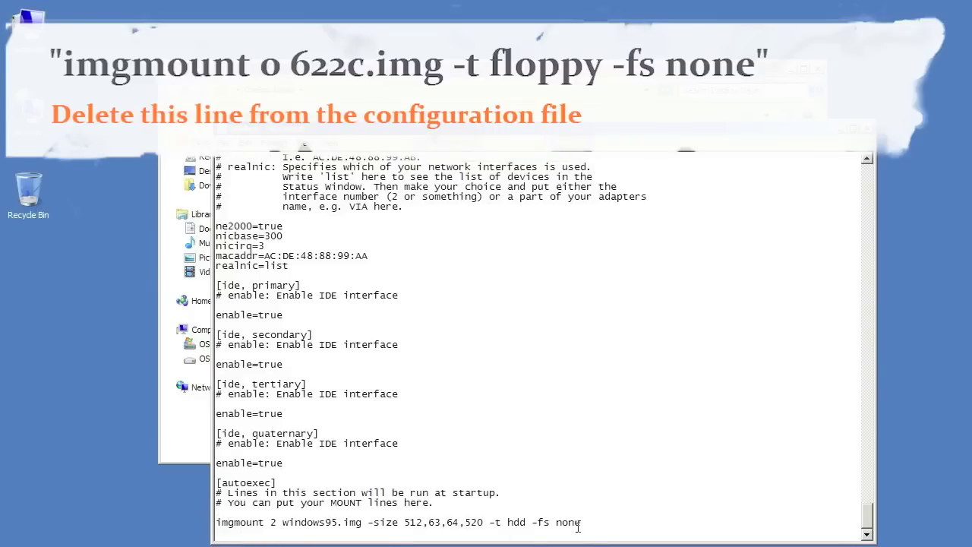
text(boot -l c)
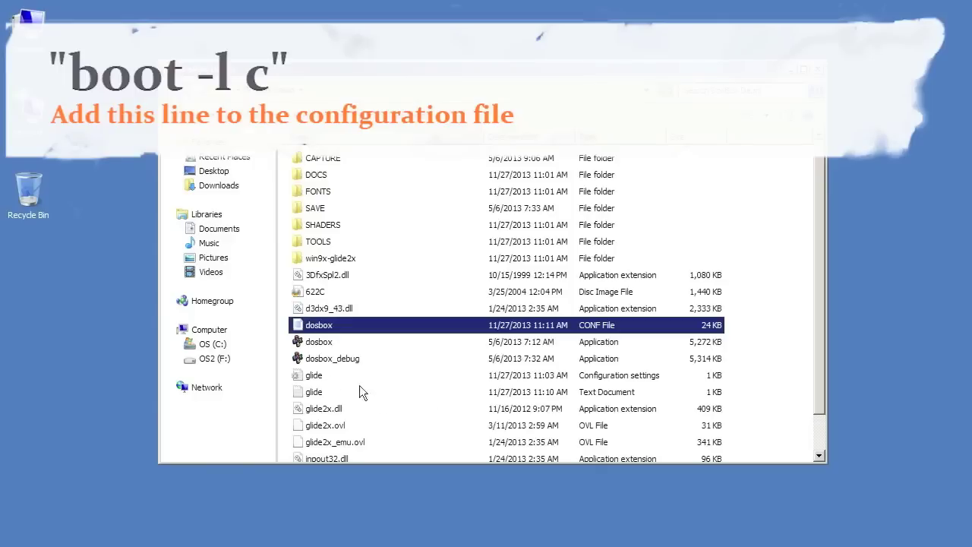
Step: Move the windows95 disk image from the DosBox Daum folder into the DOSBox-0.74 folder by way of the desktop
click(350, 392)
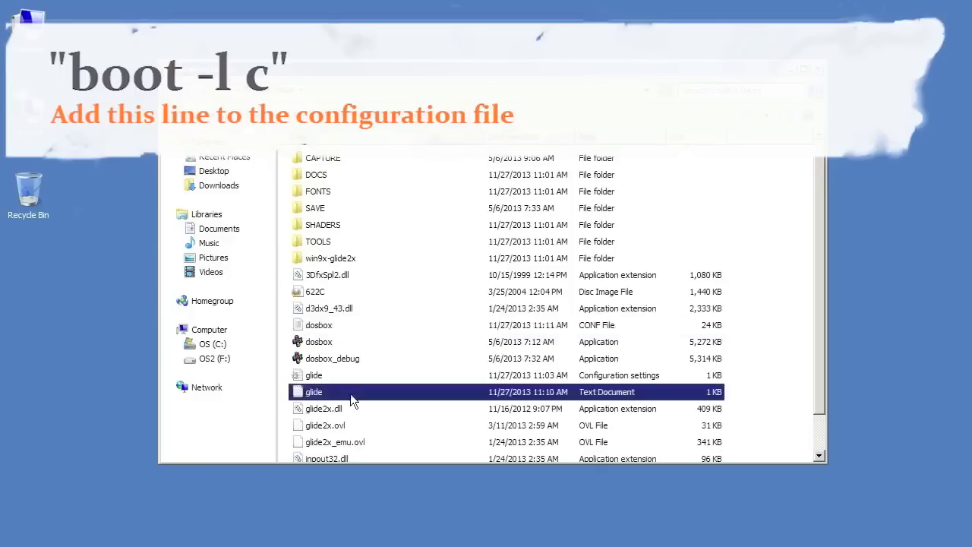
scroll(352, 390, down, 1)
drag(319, 453, 82, 351)
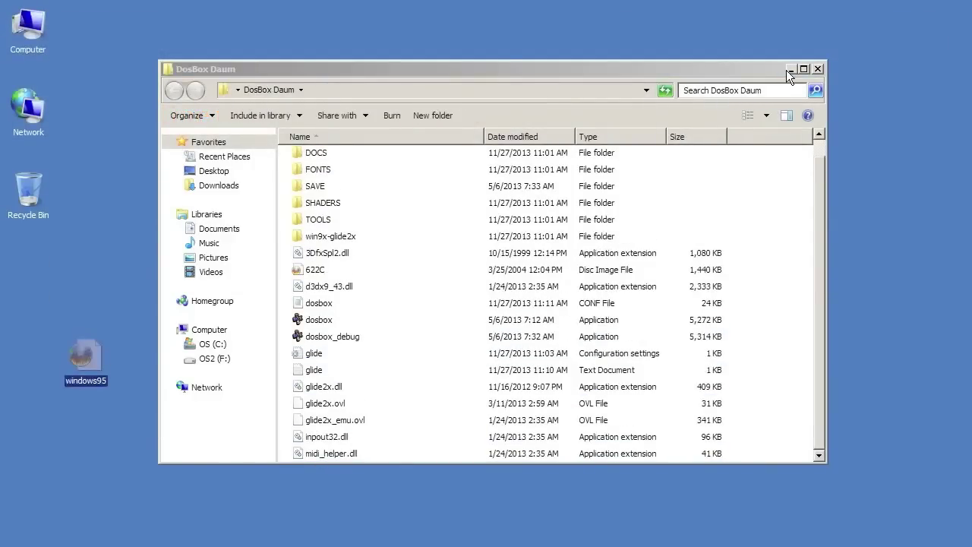
click(789, 69)
click(547, 270)
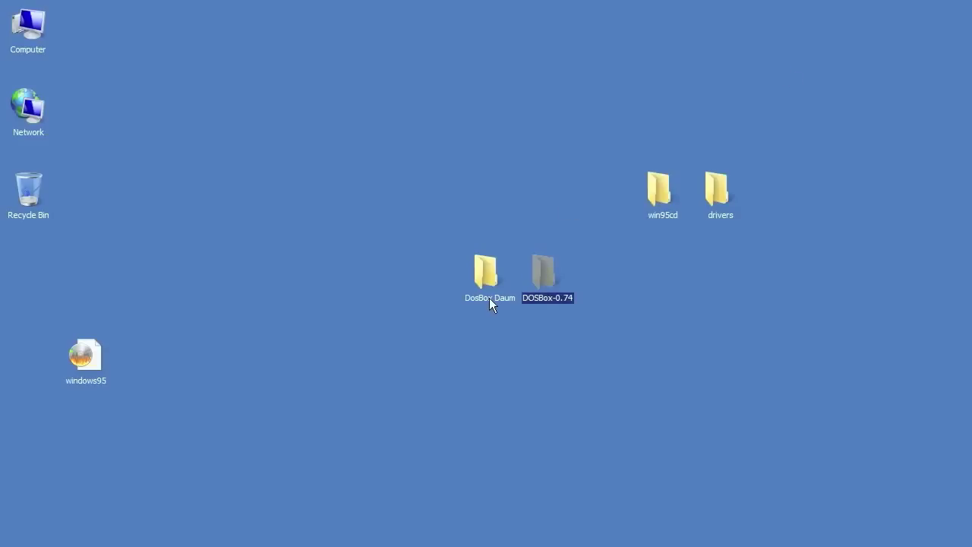
double_click(534, 271)
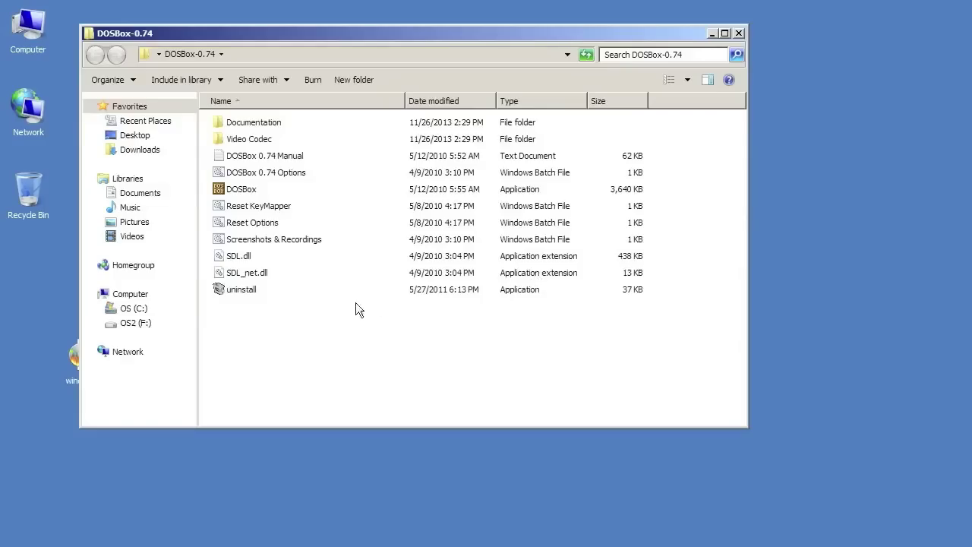
drag(69, 357, 266, 347)
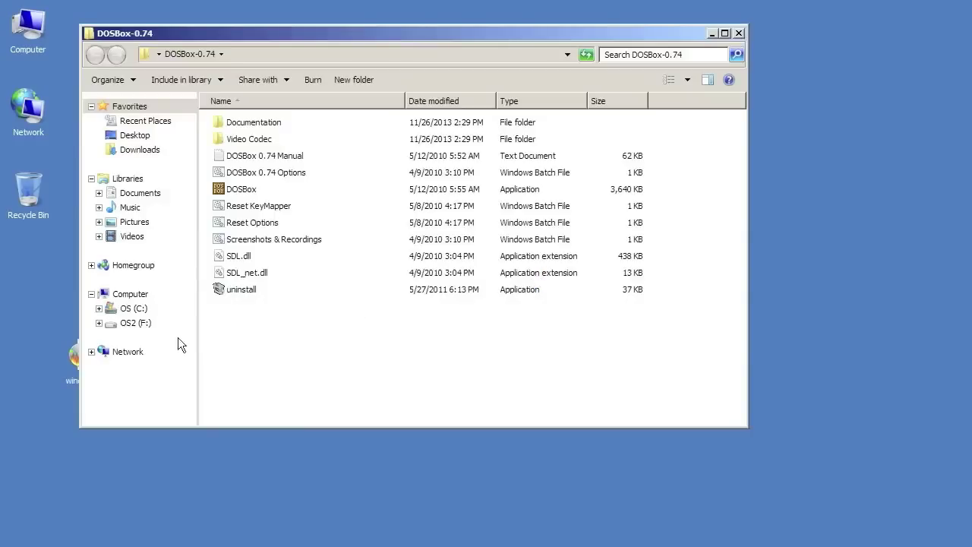
Step: Launch DOSBox 0.74, run "imgmount 2 windows95.img -t hdd -fs none -size 512,63,64,520" and boot with "boot -l c"
double_click(232, 189)
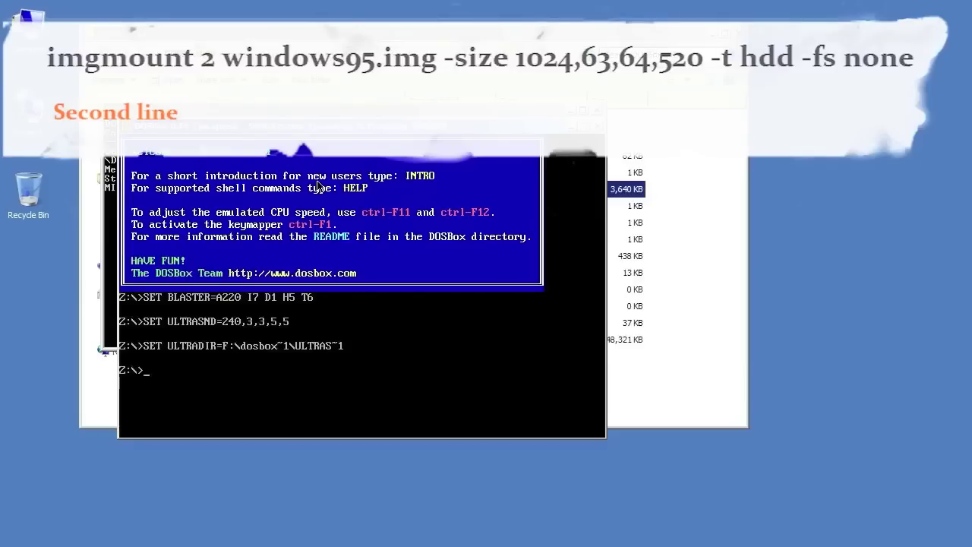
text(mgmount 2 windows95)
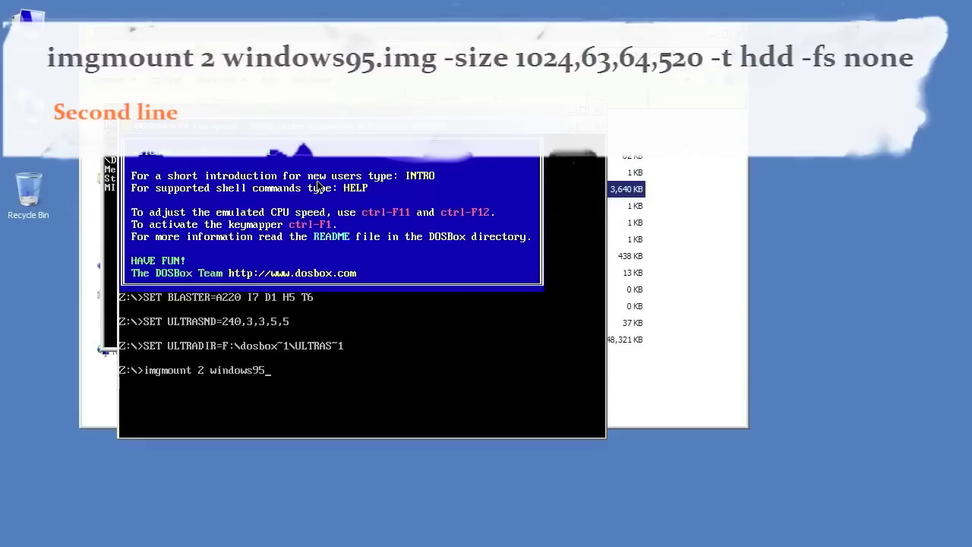
text(.img -t hdd -fs none -size)
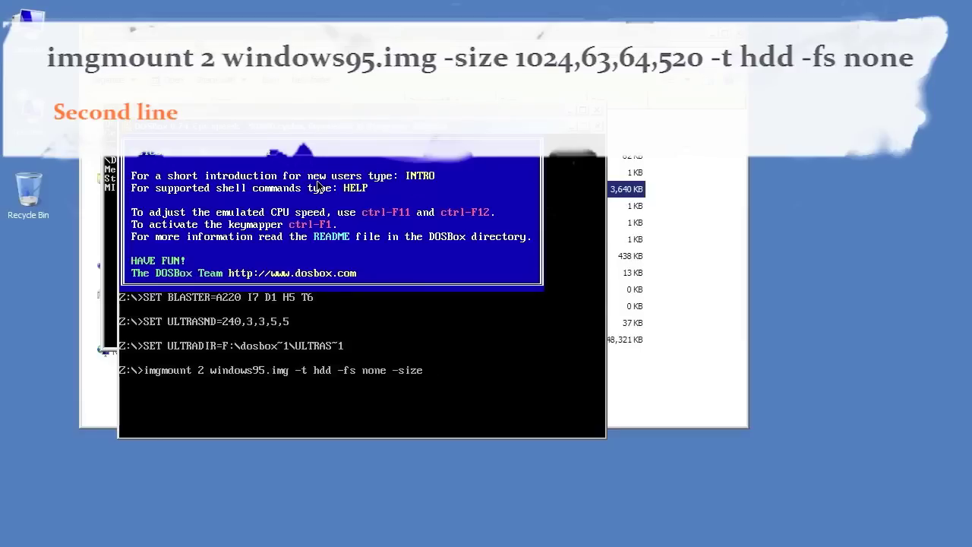
text( 512,63,64,520)
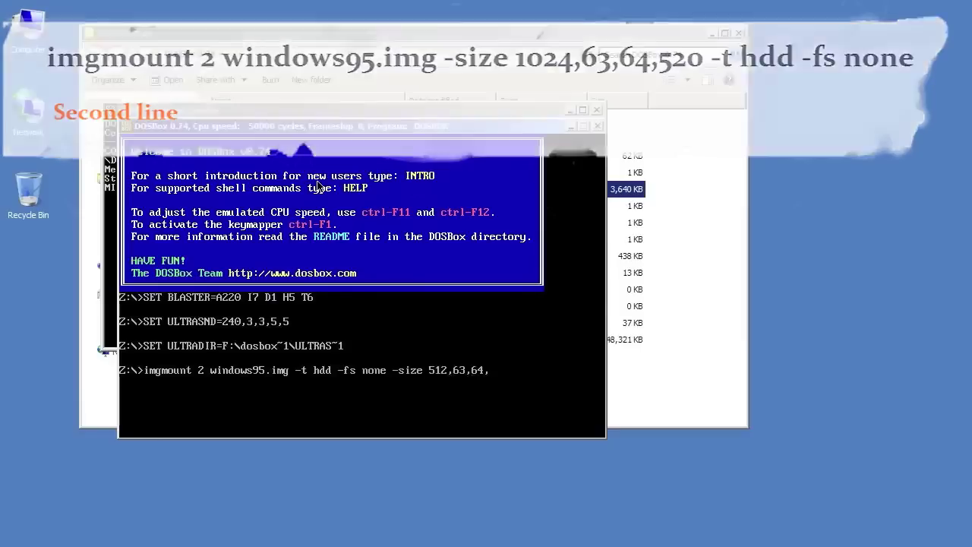
key(Return)
text(boot -l c)
key(Return)
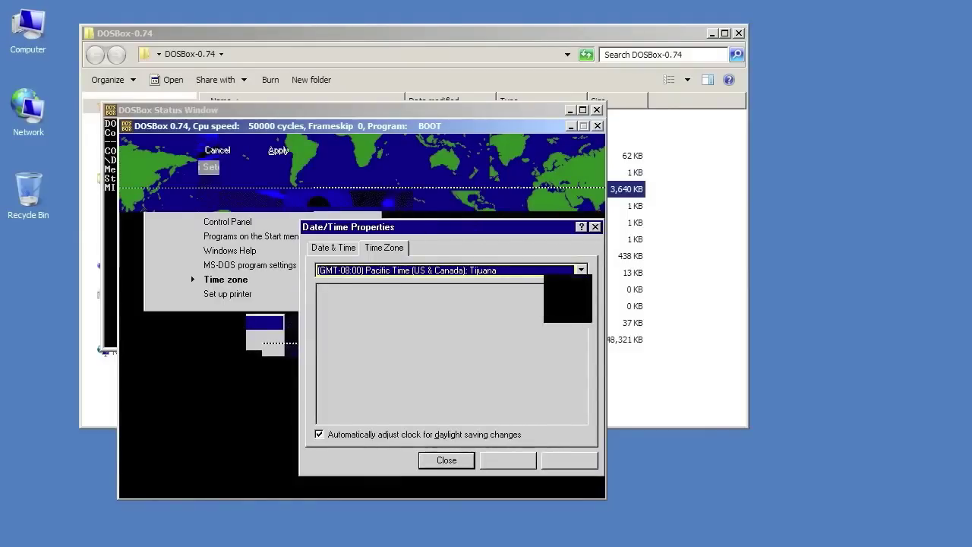
Step: Set the time zone to Eastern Time (US & Canada) and finish Windows 95 Setup without installing a printer
click(561, 270)
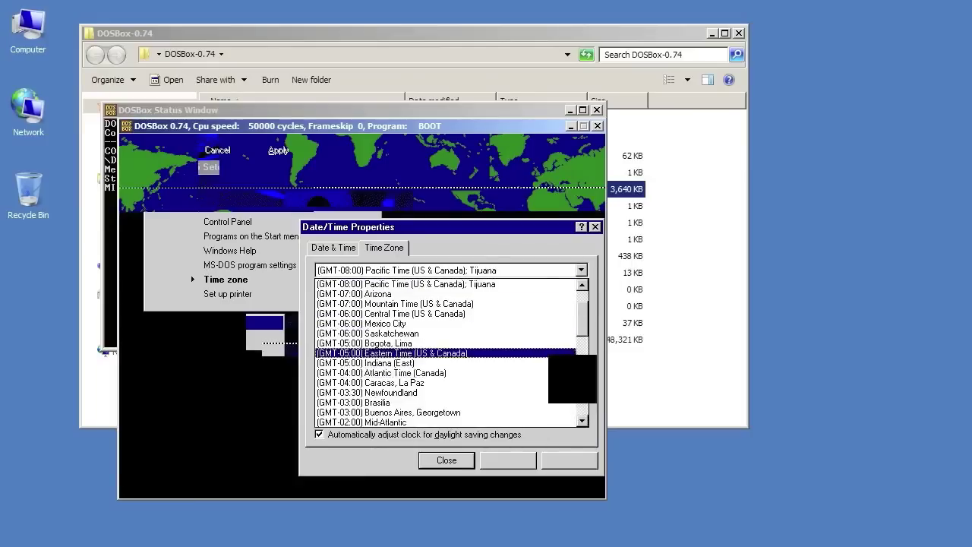
click(561, 352)
click(507, 460)
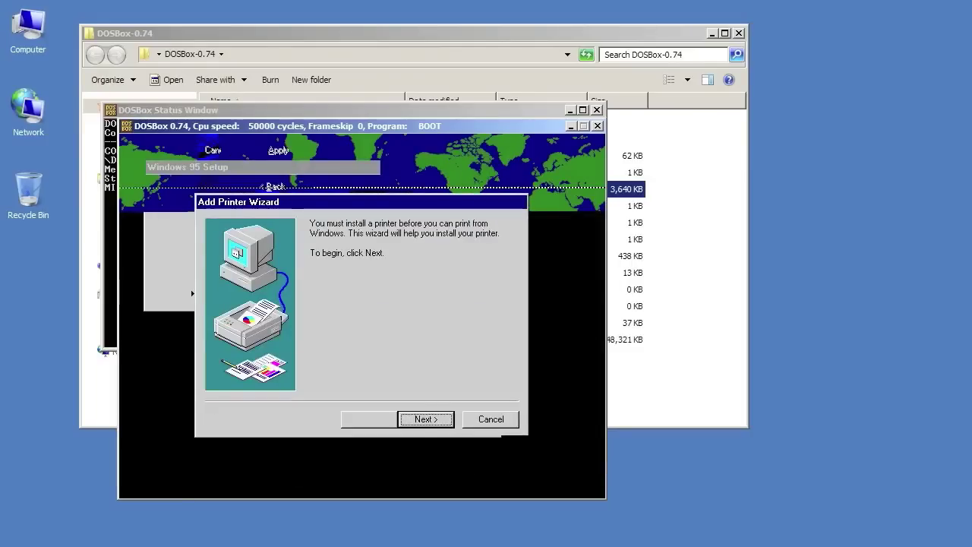
click(490, 419)
click(357, 375)
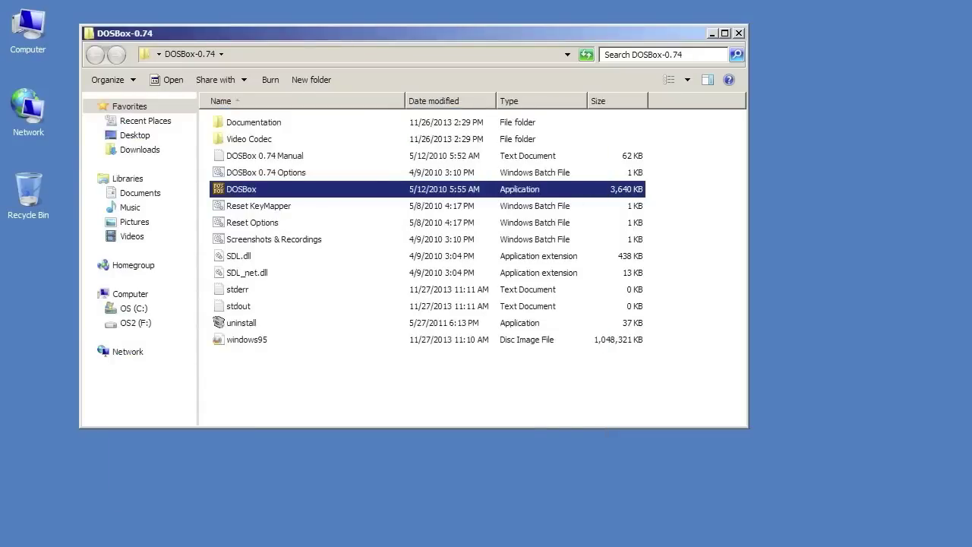
Step: Relaunch DOSBox 0.74, mount windows95.img again as hard disk 2, boot into Windows 95 and close the Welcome window
key(Return)
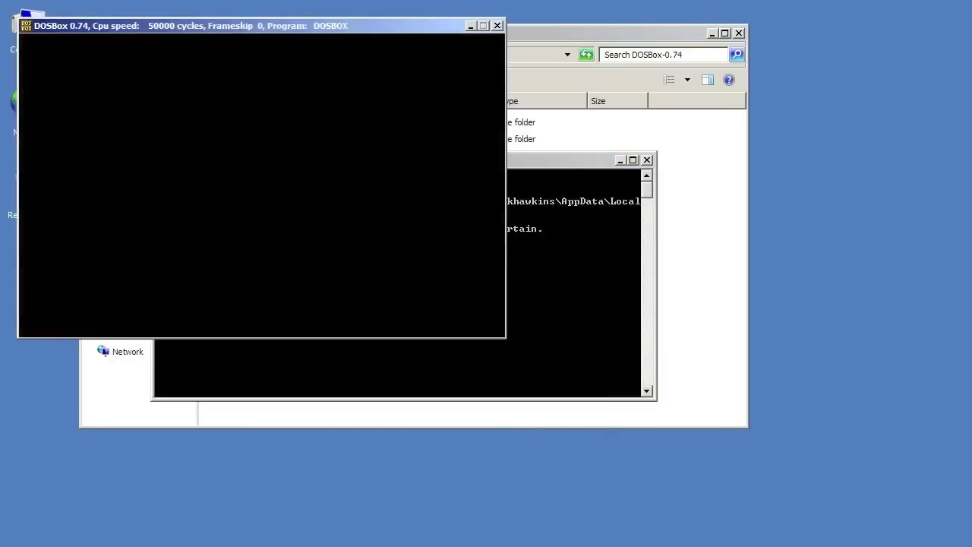
text(imgmount)
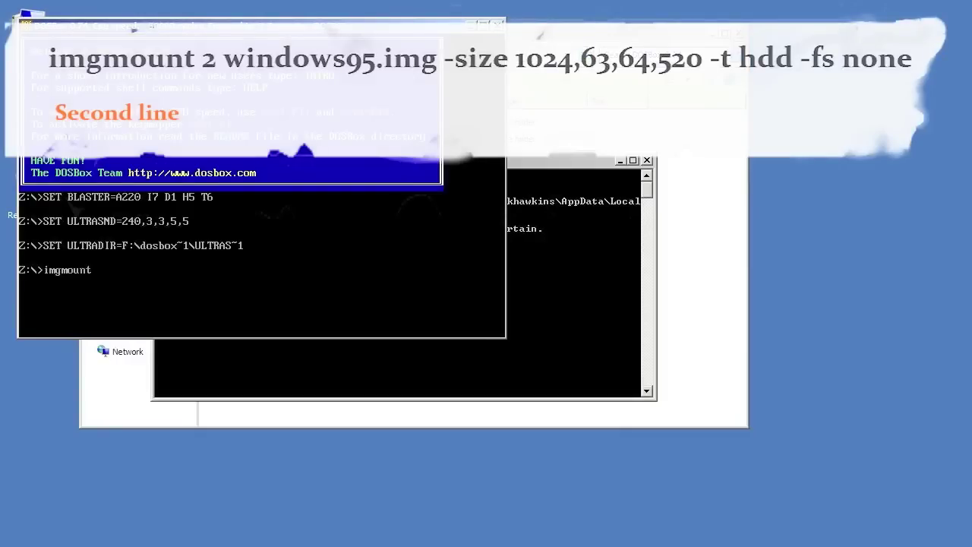
text( 2 windows95.img -t hdd -fs none)
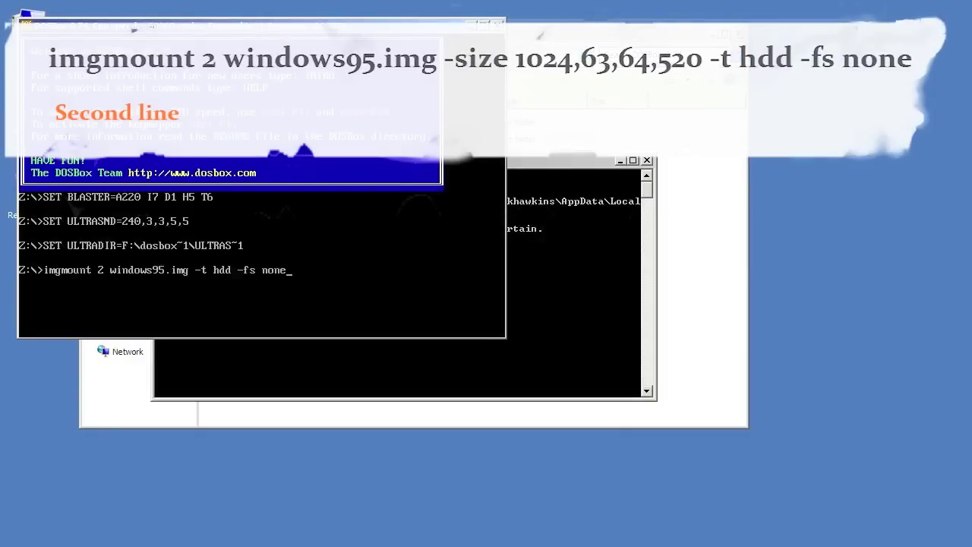
text( -size 512,)
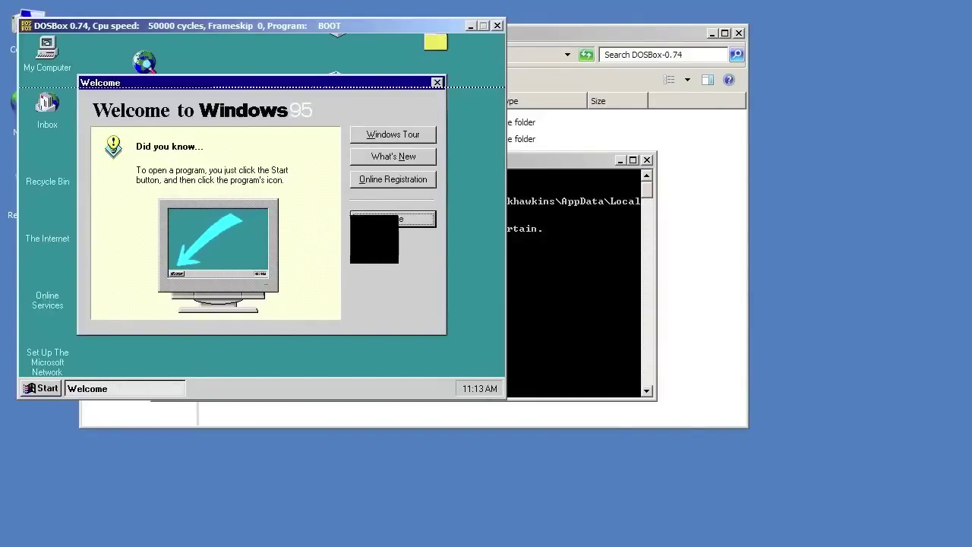
click(360, 218)
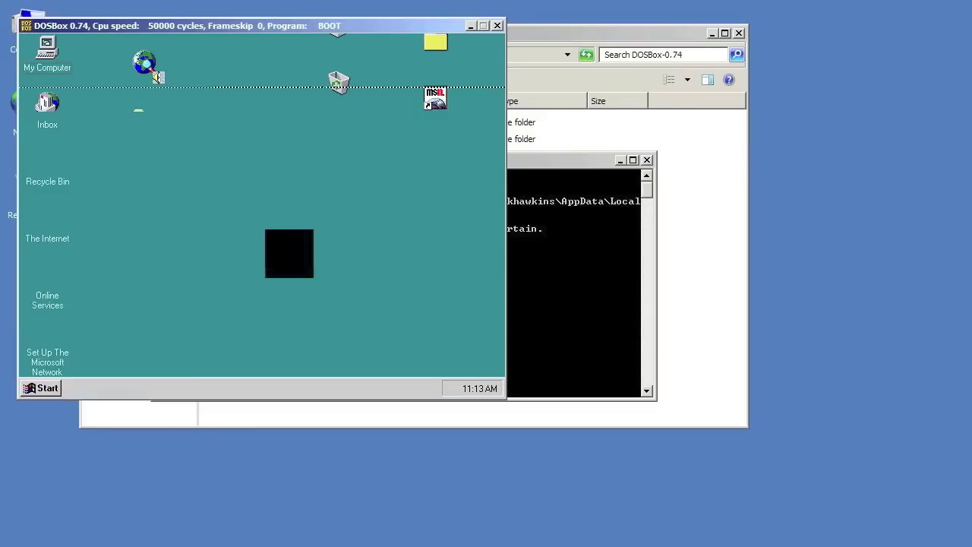
Step: Change the color palette in the Windows 95 Display Properties and restart the computer to apply it
right_click(239, 194)
click(261, 283)
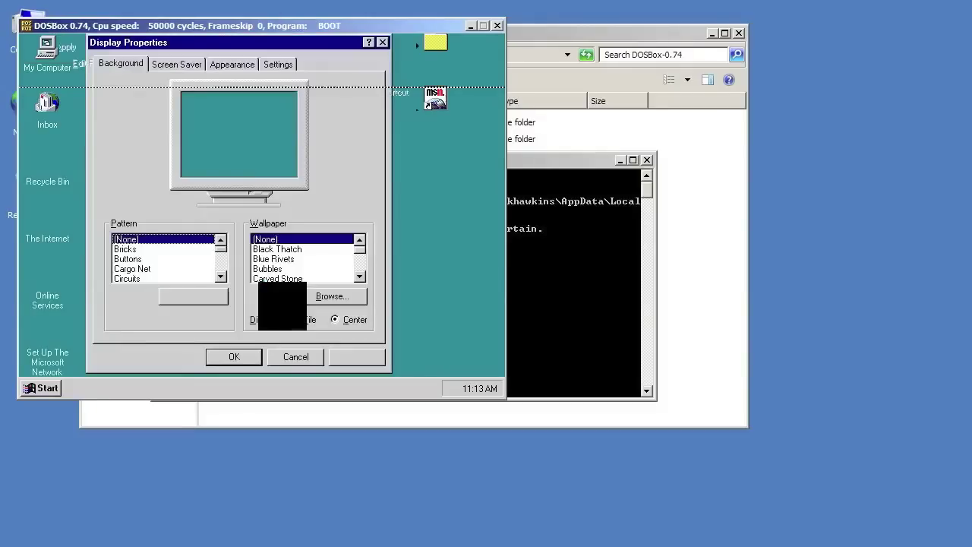
click(277, 64)
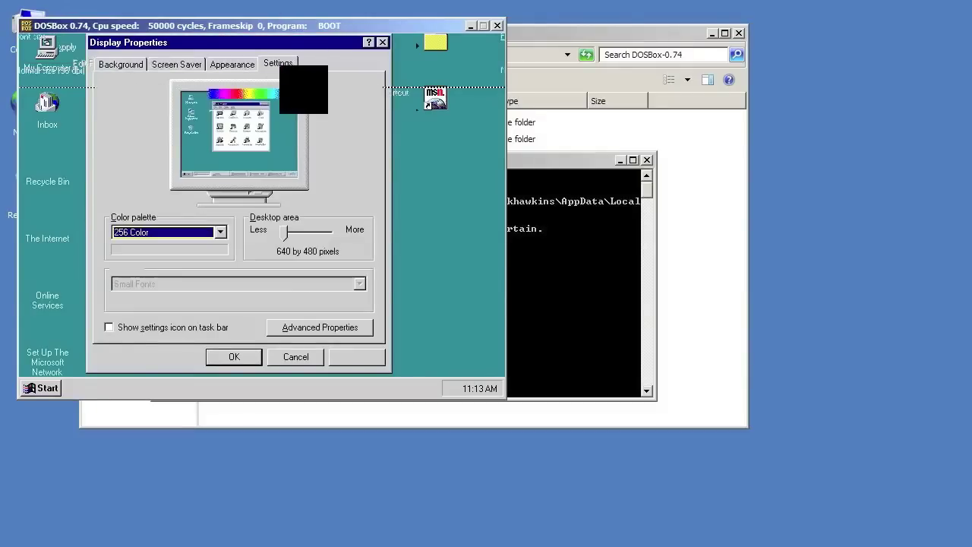
click(220, 231)
click(197, 245)
click(354, 356)
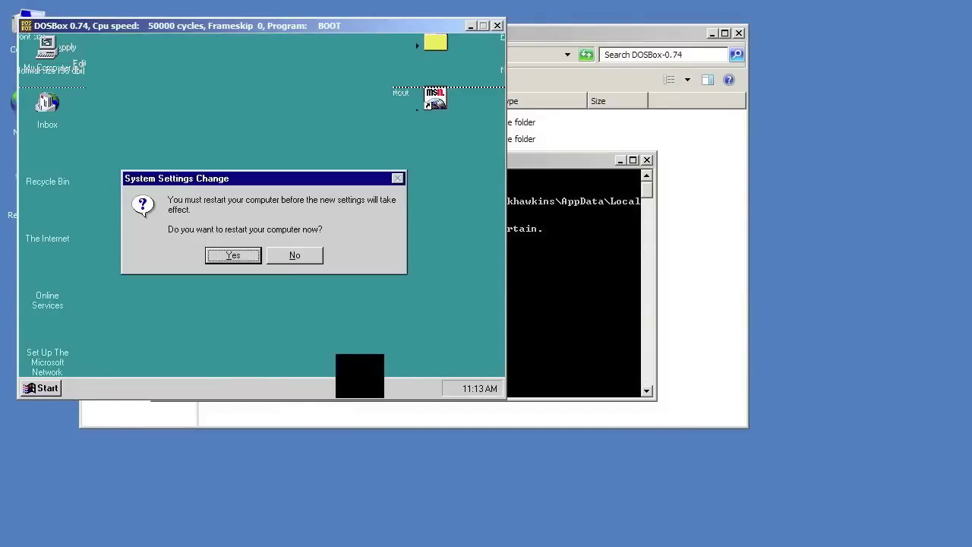
click(231, 254)
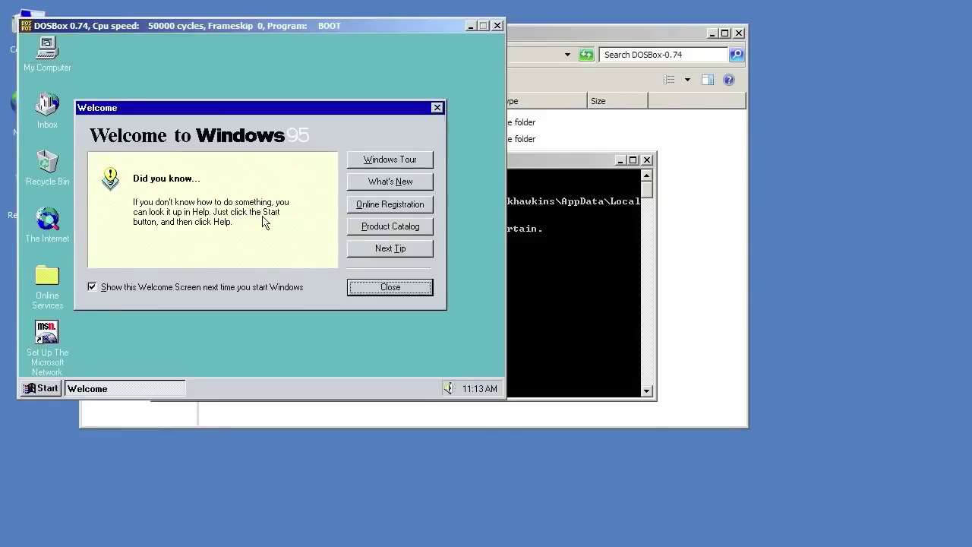
Step: Stop the Welcome Screen from showing at startup, shut down Windows 95 and quit DOSBox
click(94, 287)
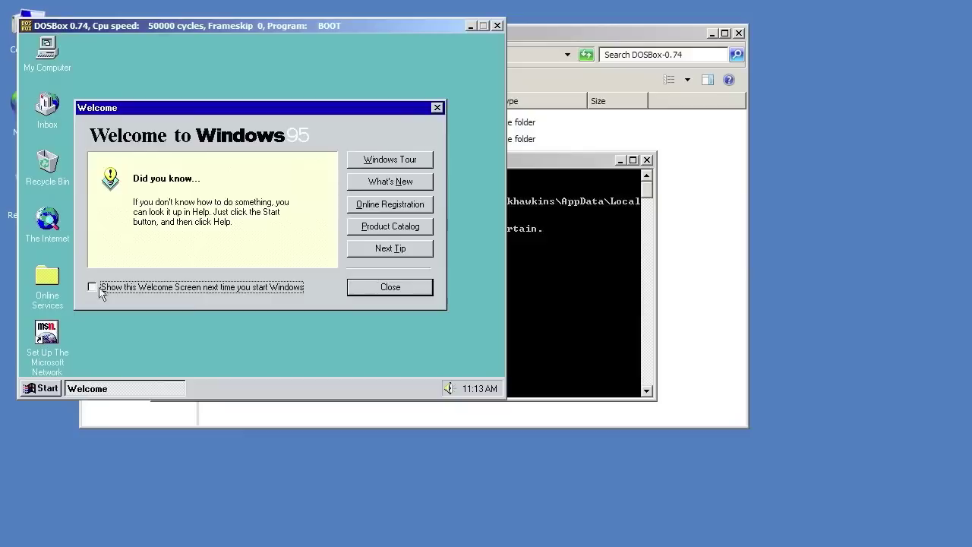
click(400, 289)
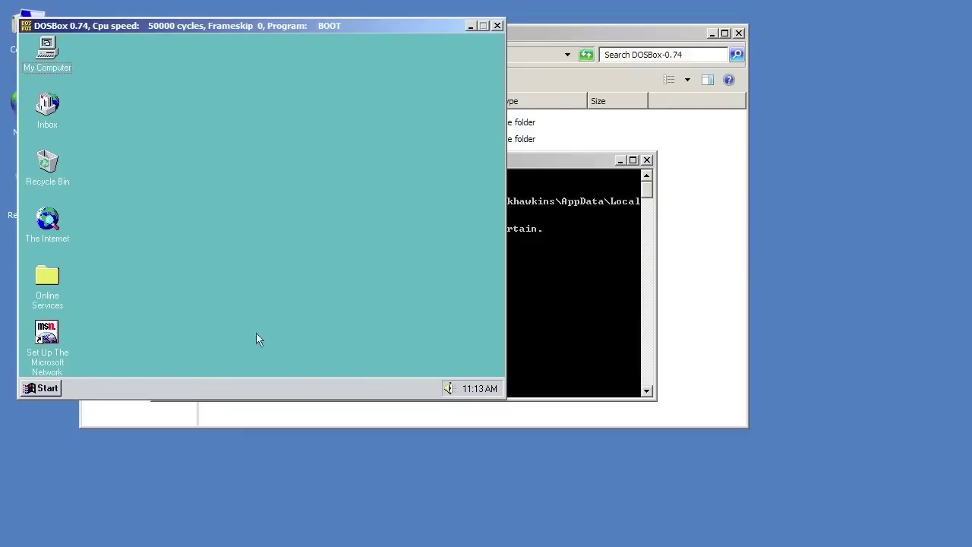
click(46, 391)
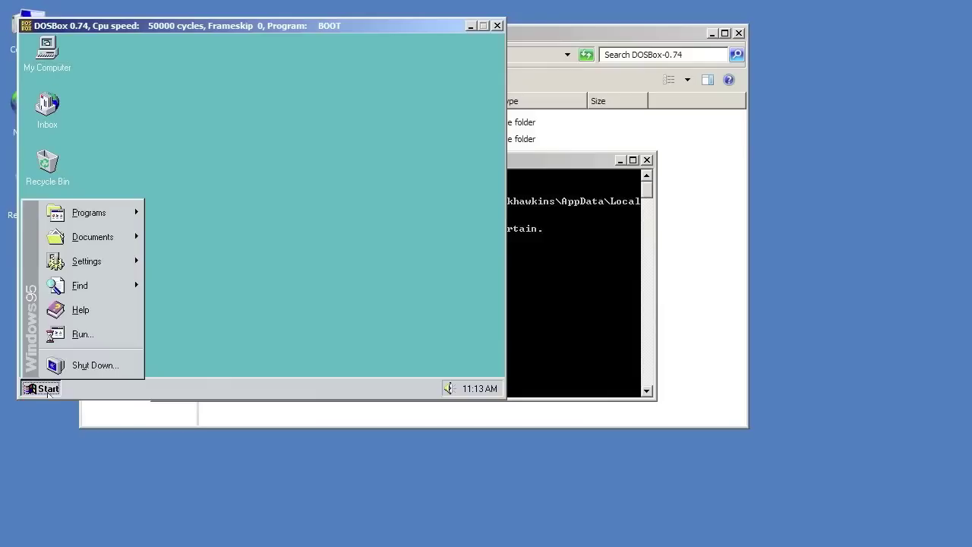
click(95, 366)
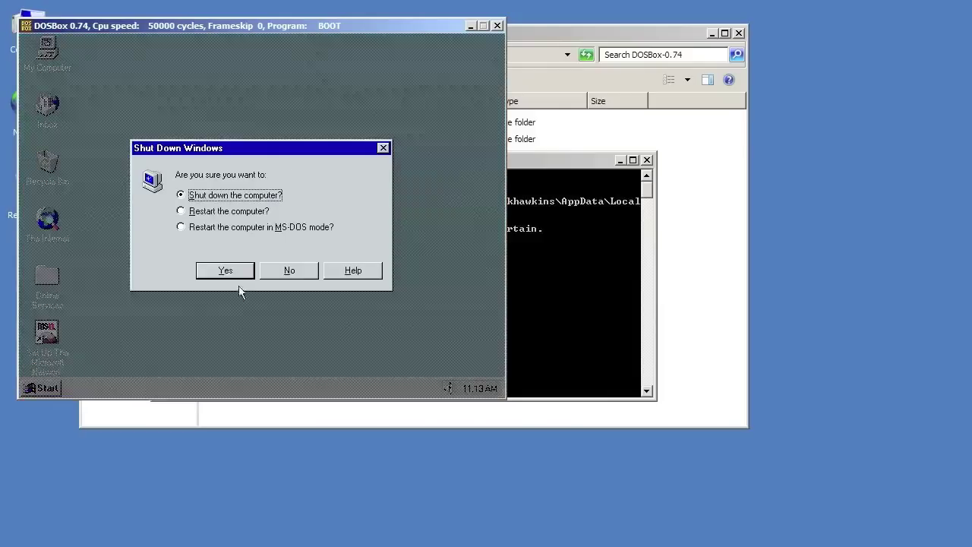
click(226, 270)
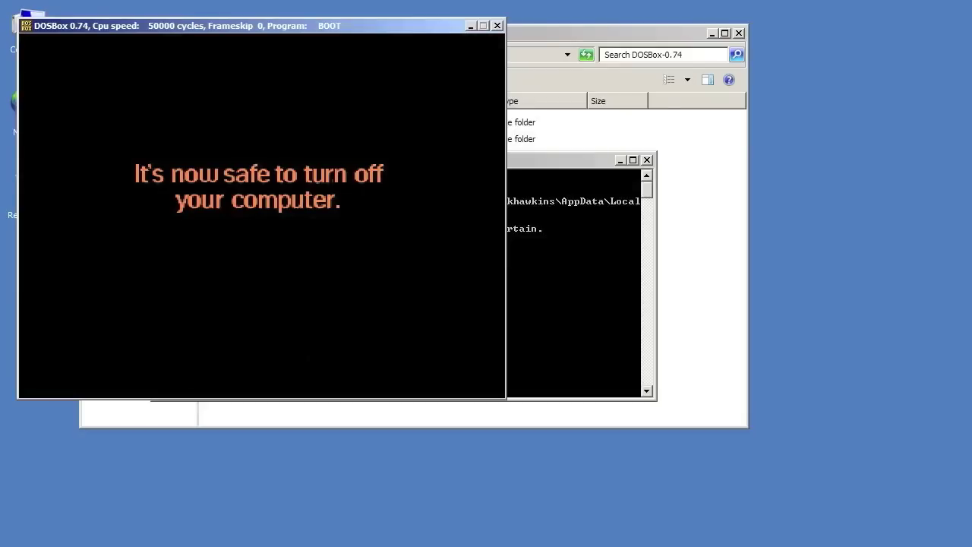
key(ctrl+F9)
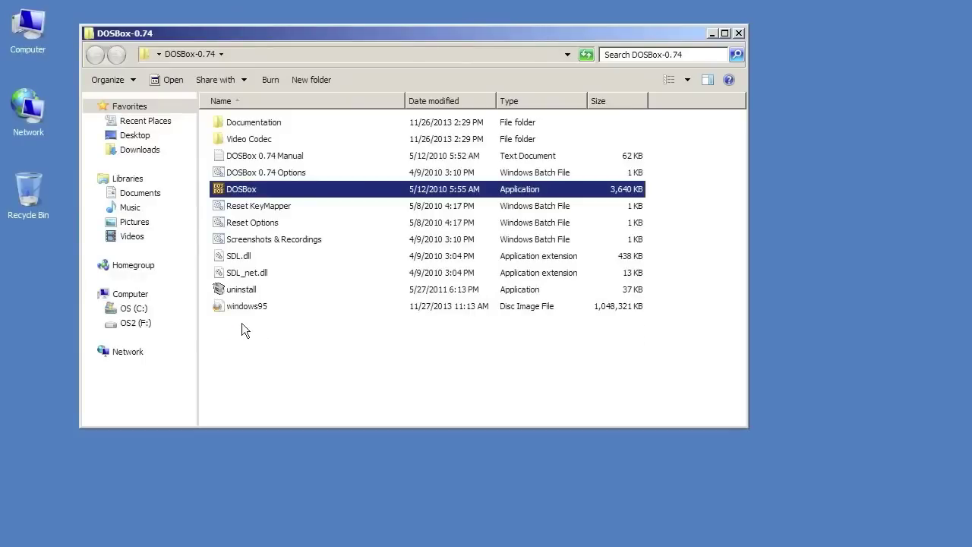
Step: Move the windows95 disk image back into the DosBox Daum folder and boot it with that folder's dosbox application
click(238, 309)
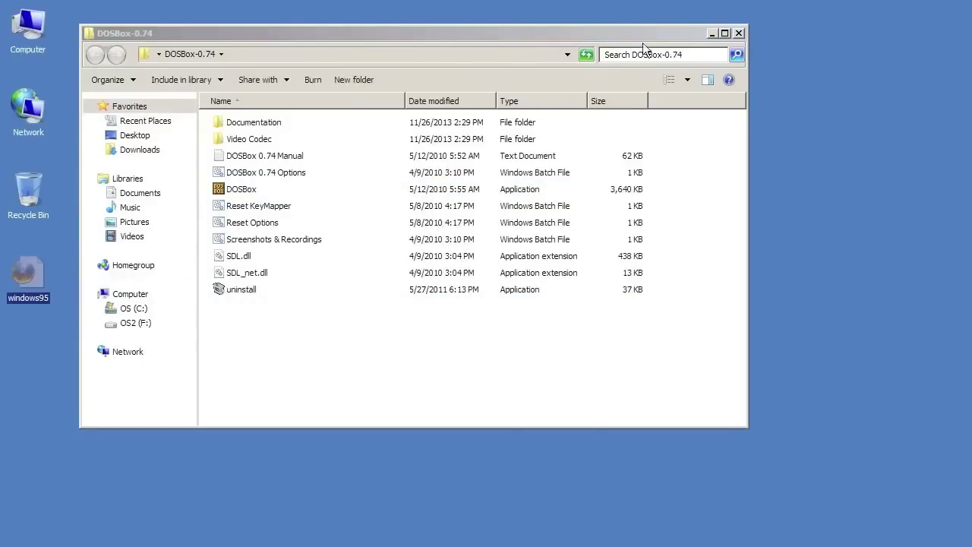
click(738, 34)
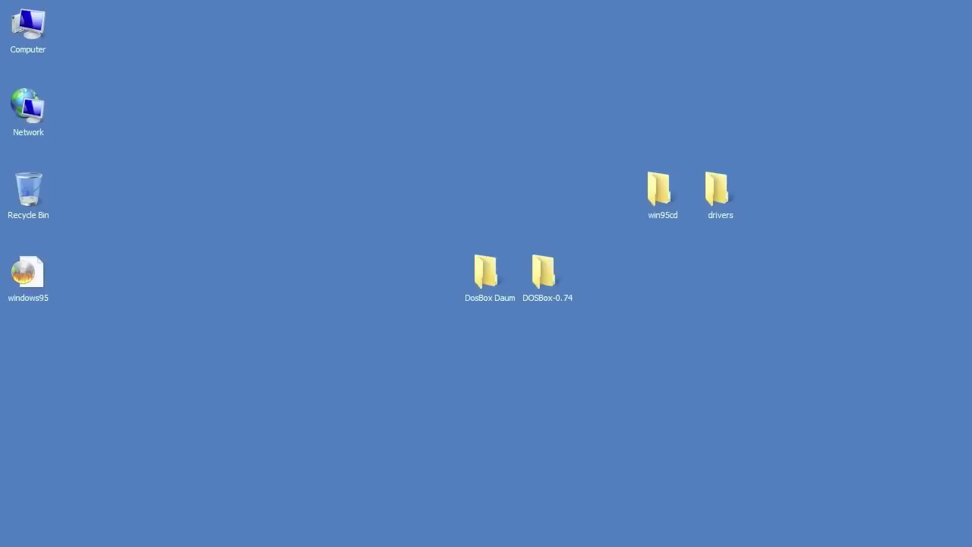
drag(28, 273, 741, 291)
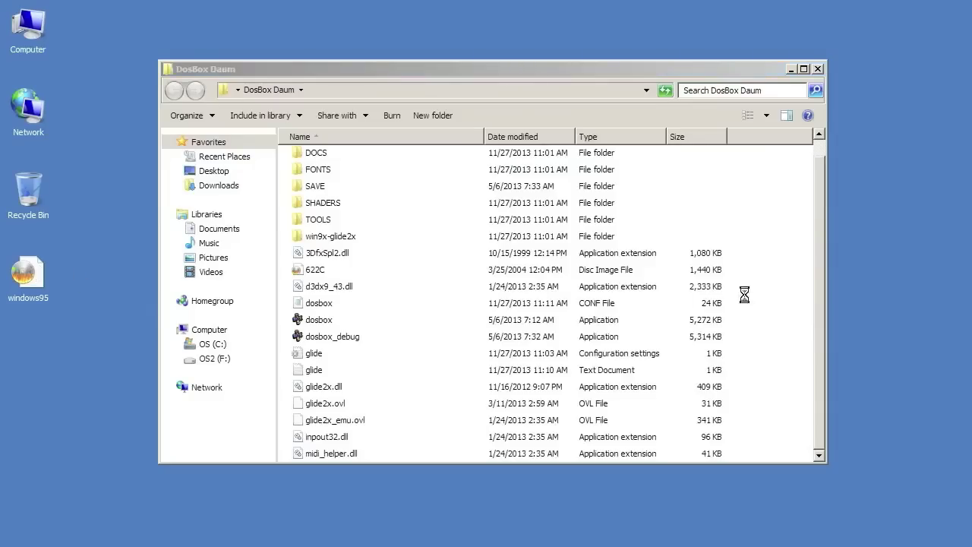
double_click(319, 303)
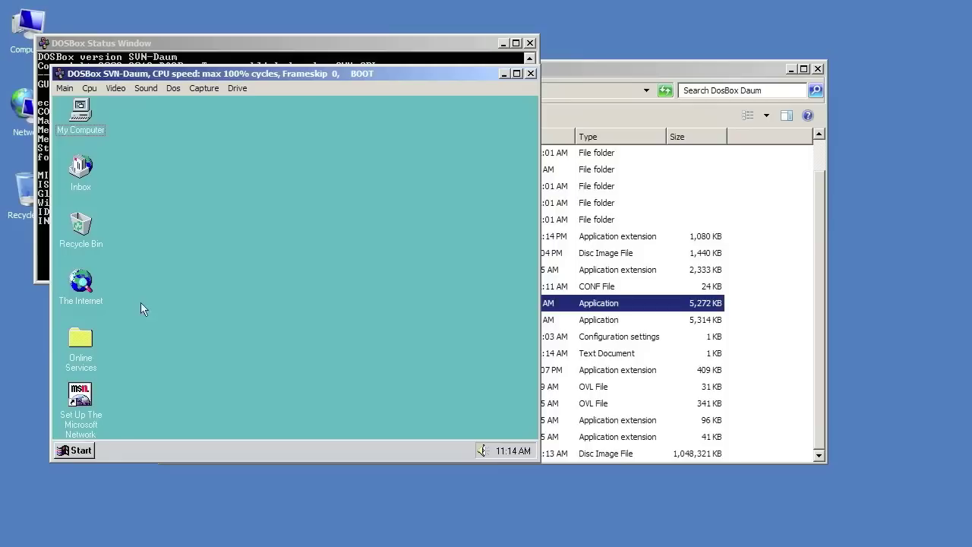
Step: Open My Computer in Windows 95, enlarge its window and open the Windows95 (C:) drive
double_click(81, 113)
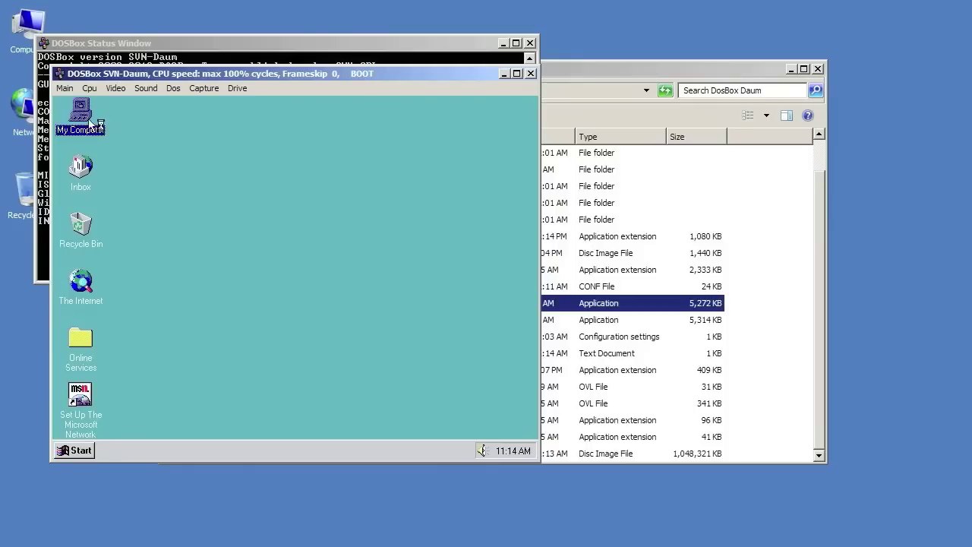
drag(240, 288, 479, 384)
click(178, 186)
double_click(179, 190)
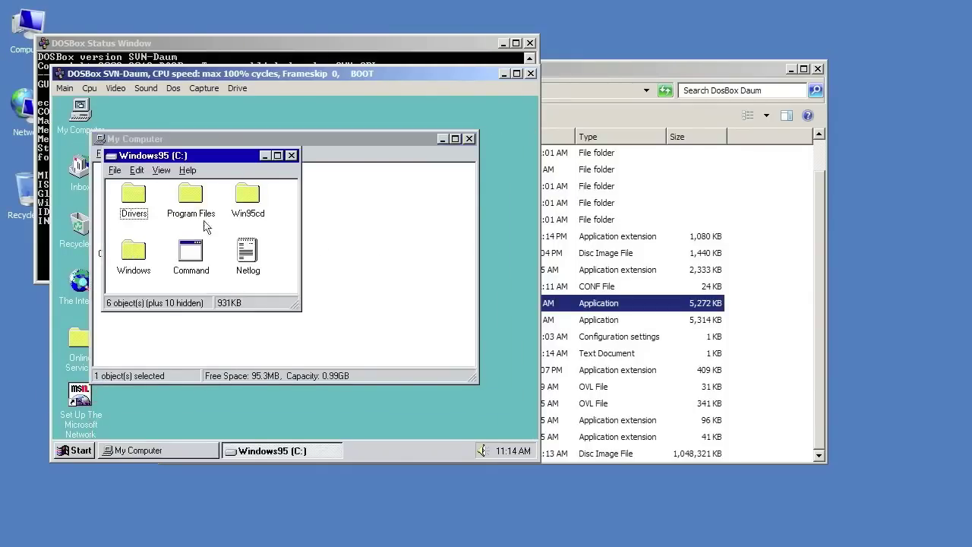